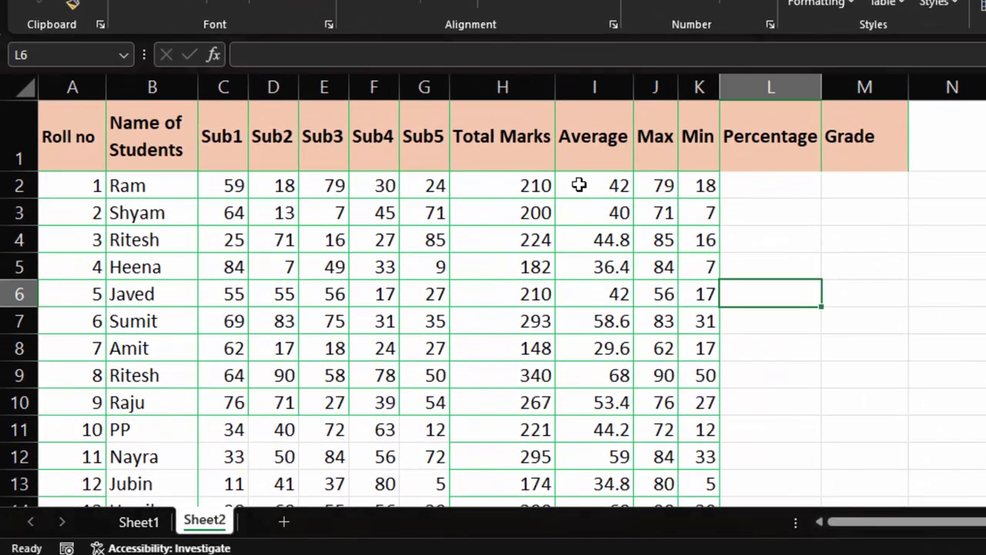
- Type the formula =H2*100/500 into L2 for the first student's percentage
left_click(619, 186)
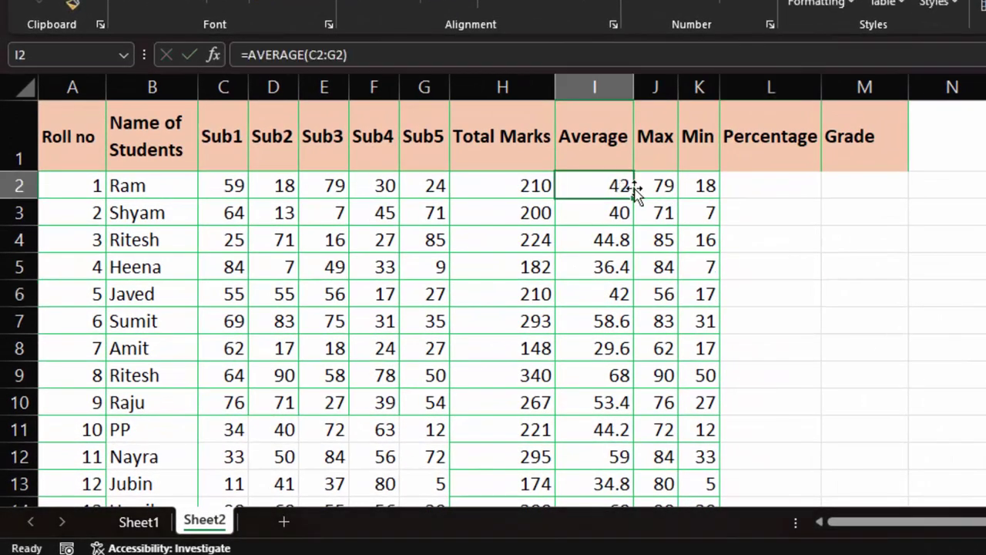
left_click(794, 180)
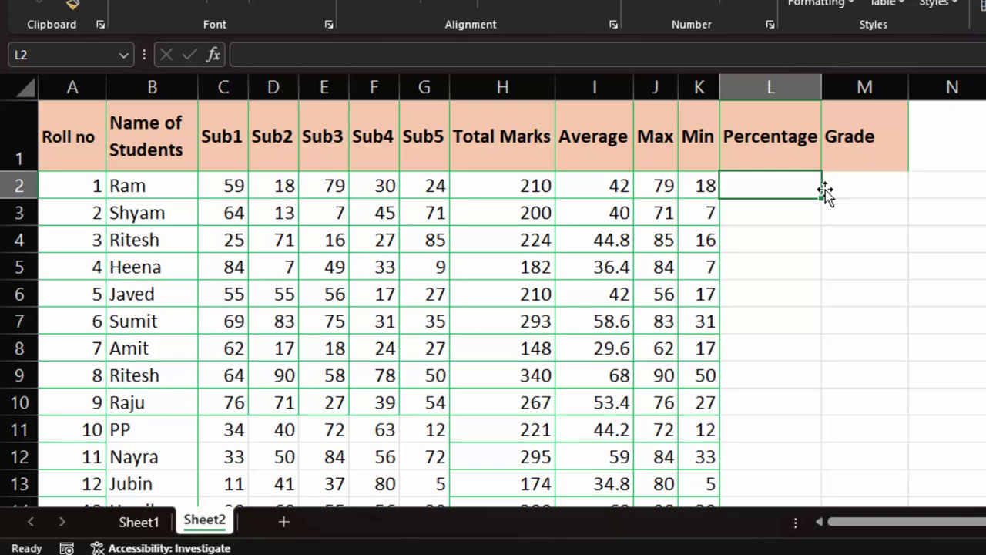
type("=")
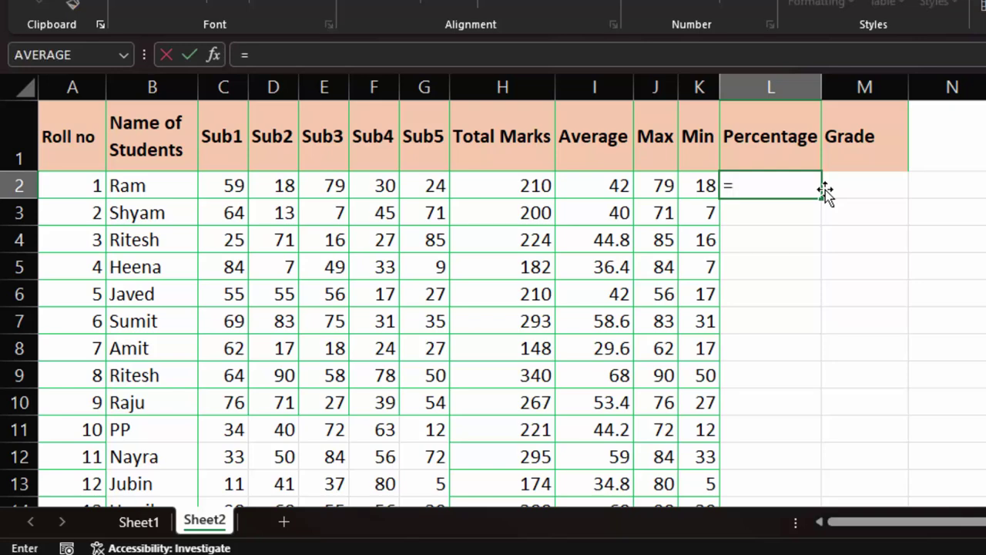
type("pe")
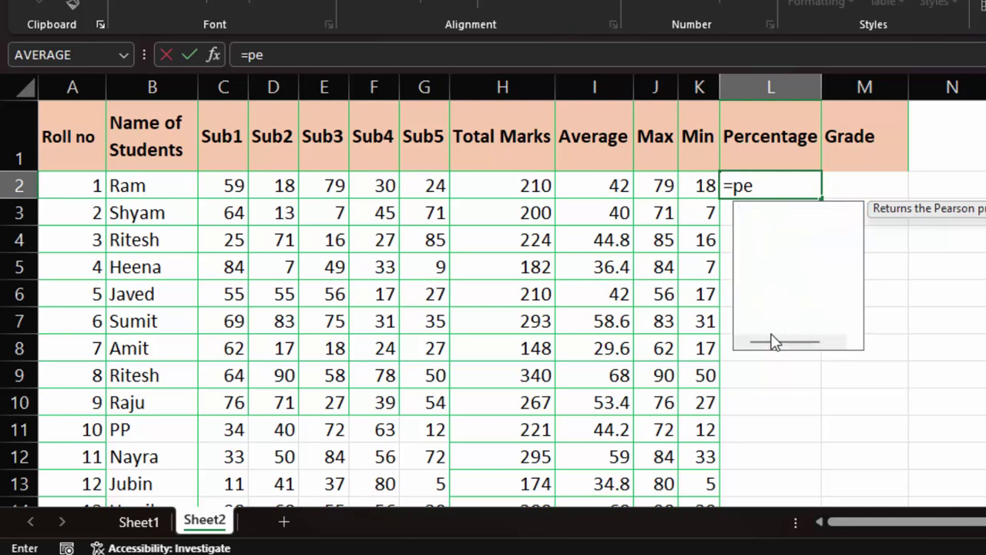
key("BackSpace")
key("BackSpace")
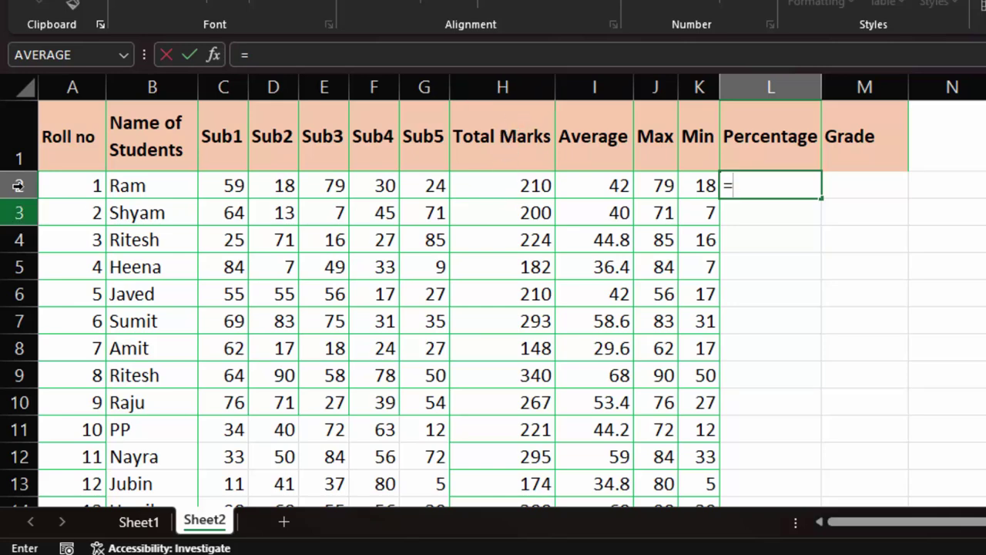
left_click(495, 189)
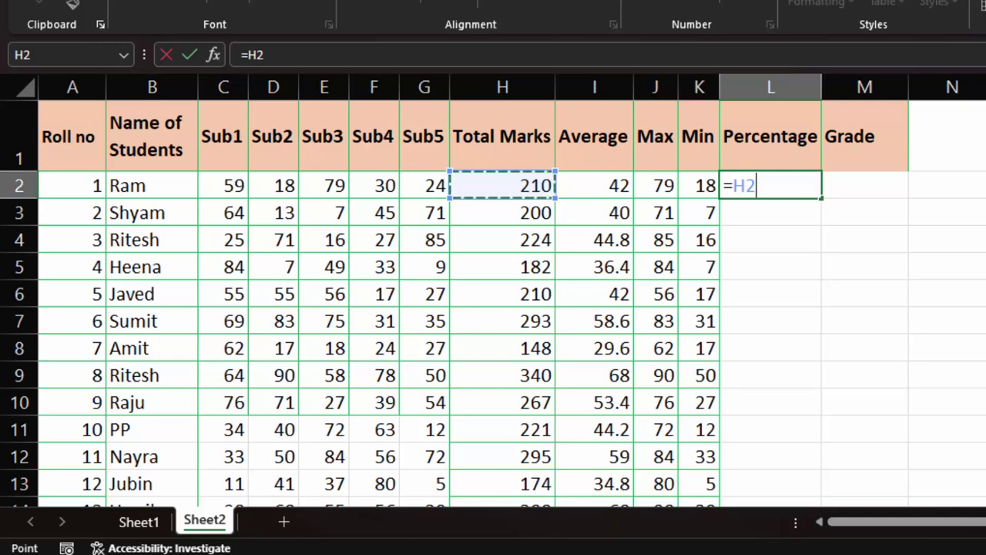
type("*")
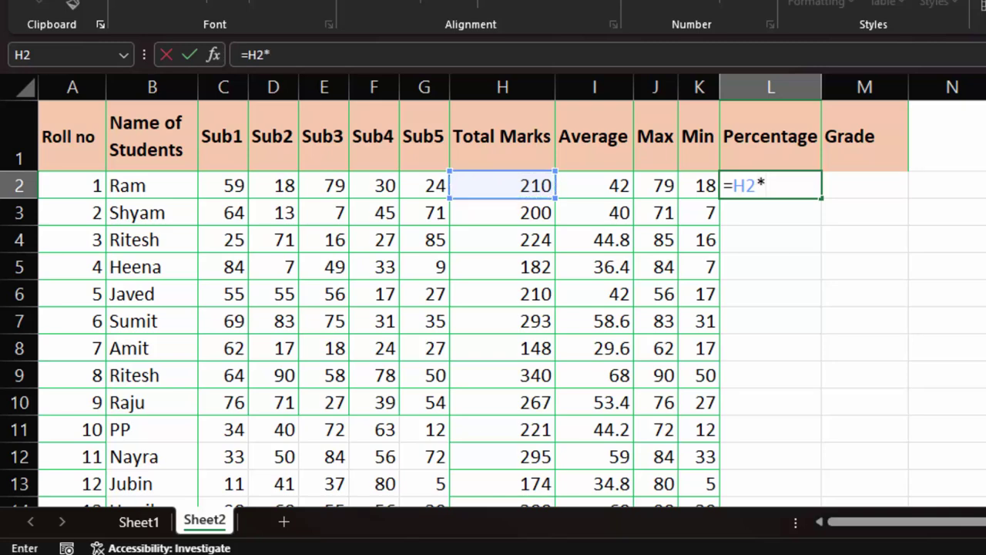
type("100")
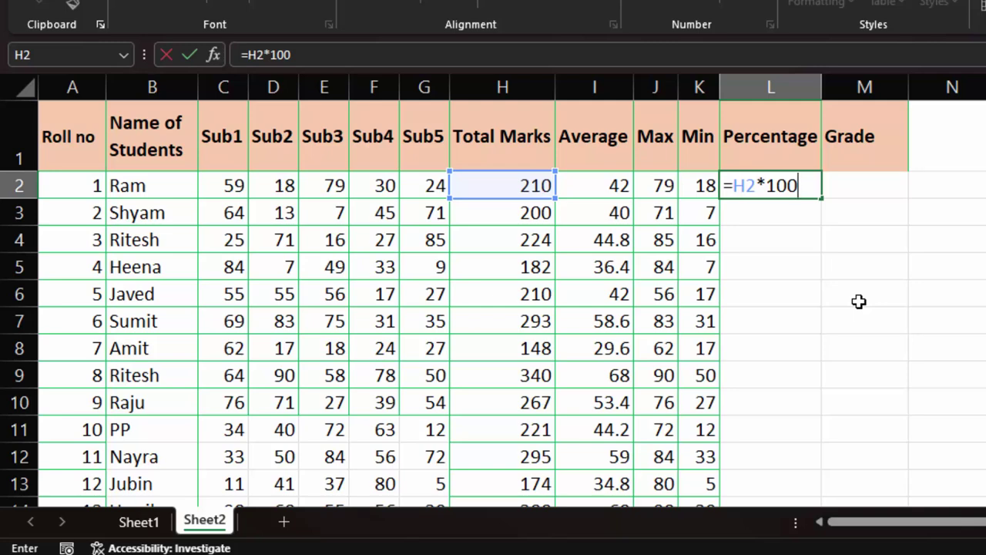
type("/")
type("500")
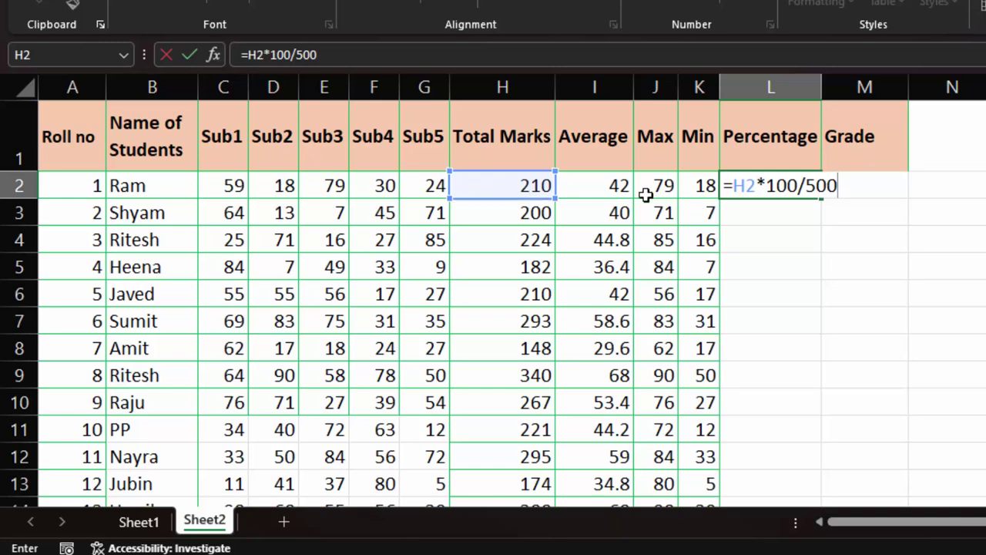
- Commit the L2 percentage formula and fill it down column L to row 21
key("Return")
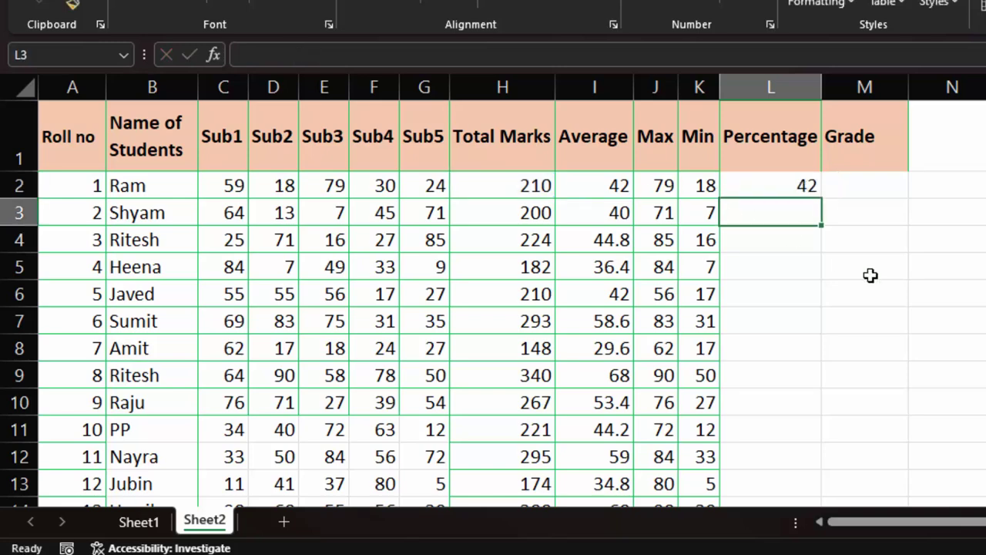
left_click(754, 189)
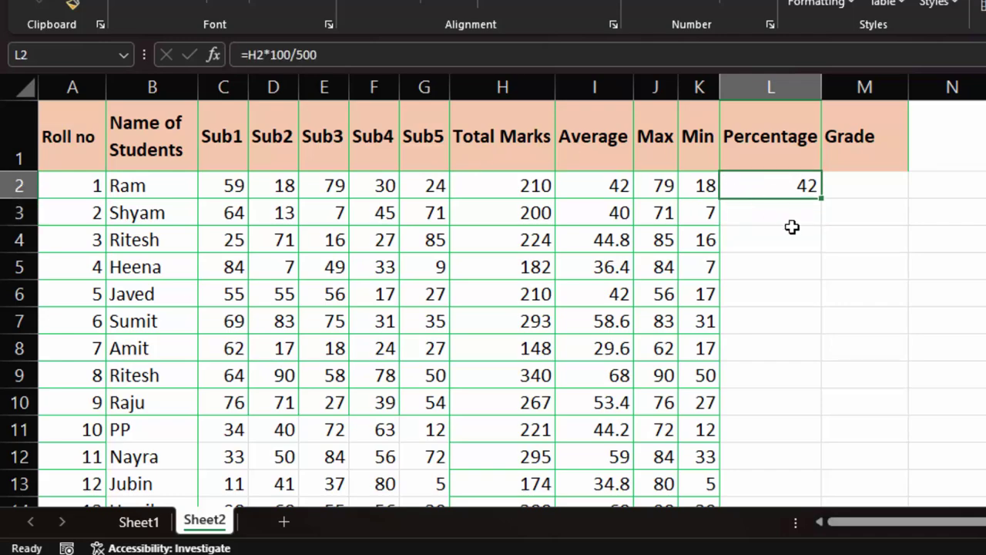
left_click_drag(826, 206, 855, 539)
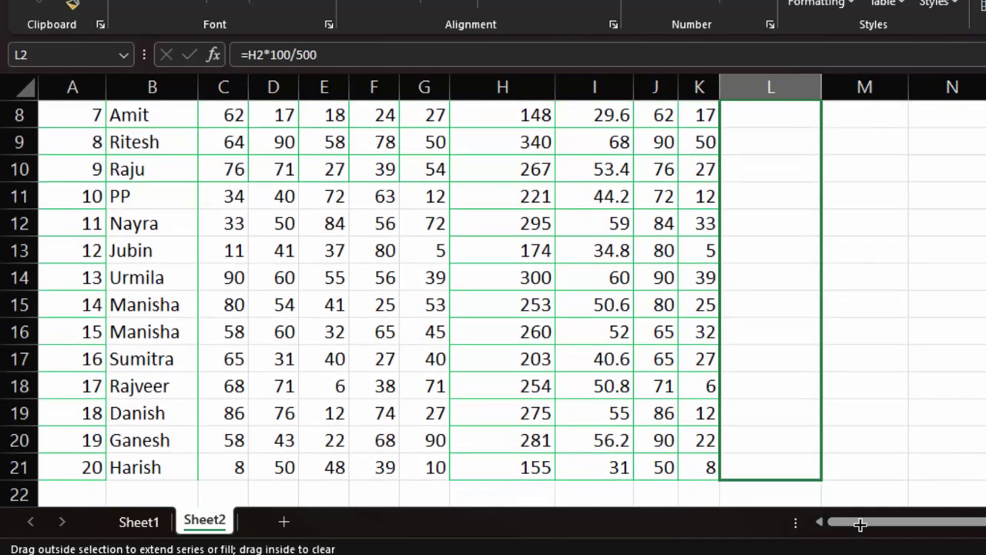
left_click_drag(854, 539, 837, 447)
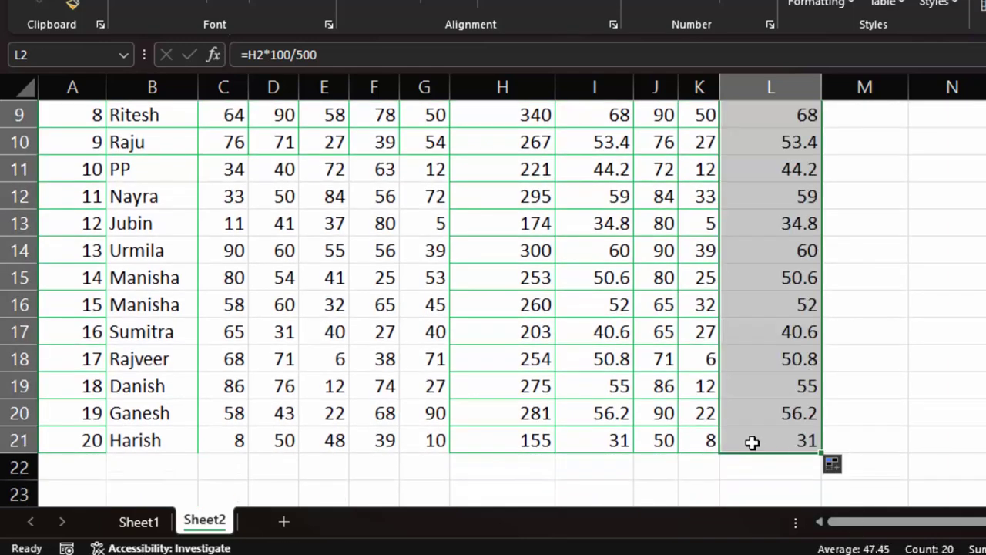
scroll(751, 442, "up", 1)
scroll(752, 442, "up", 2)
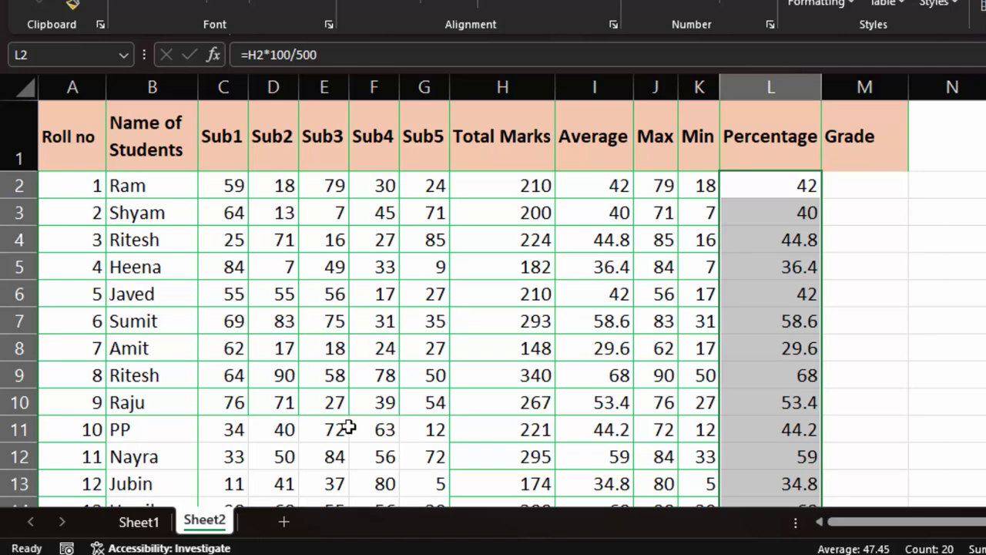
scroll(347, 424, "down", 2)
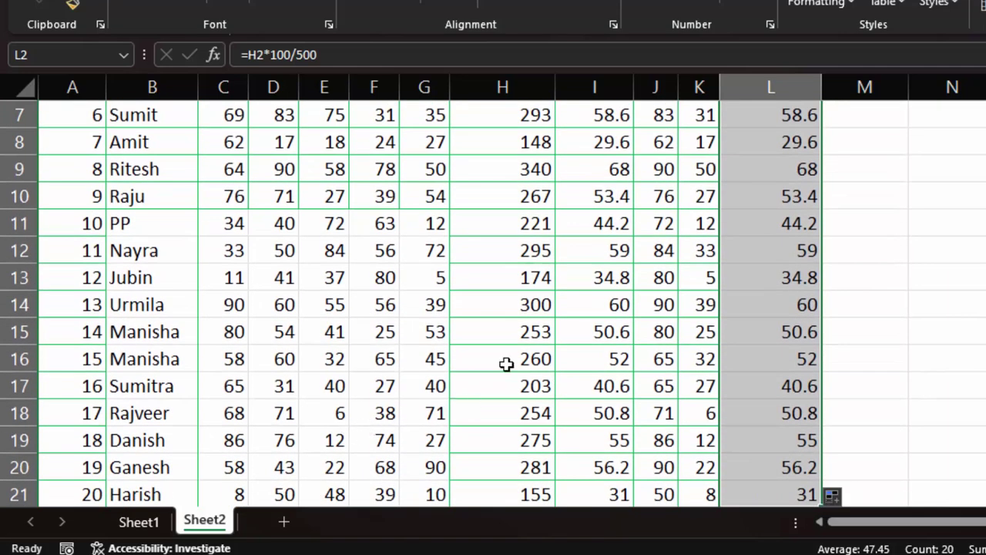
scroll(518, 295, "up", 2)
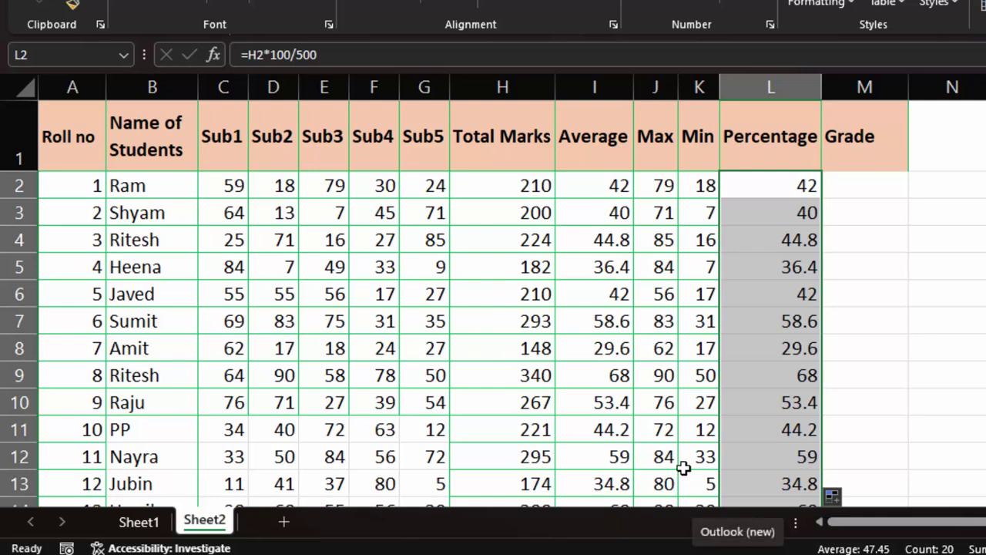
scroll(613, 394, "down", 1)
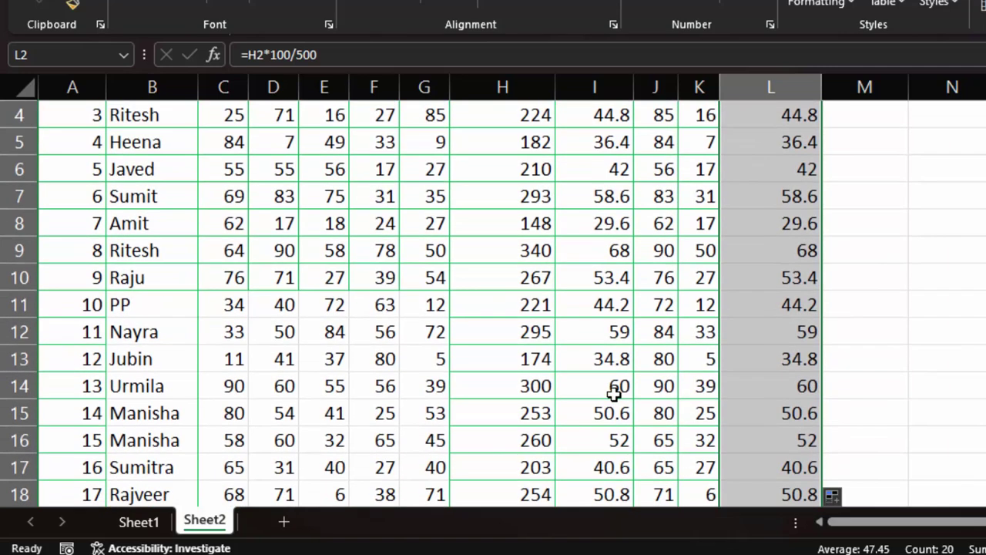
- Check the total, average and maximum formulas in H5, I5 and J5
left_click(279, 115)
left_click(462, 135)
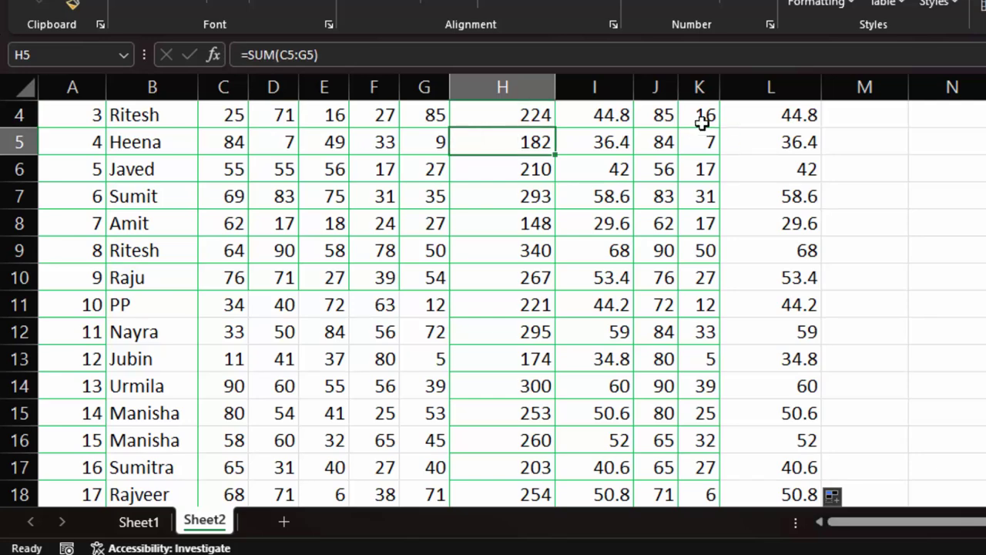
left_click(608, 141)
left_click(661, 139)
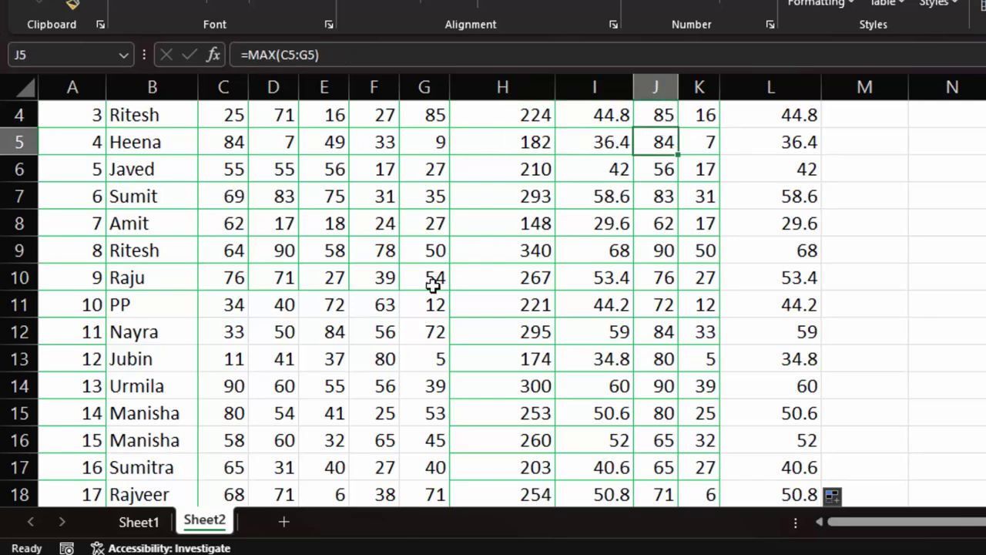
scroll(435, 308, "up", 1)
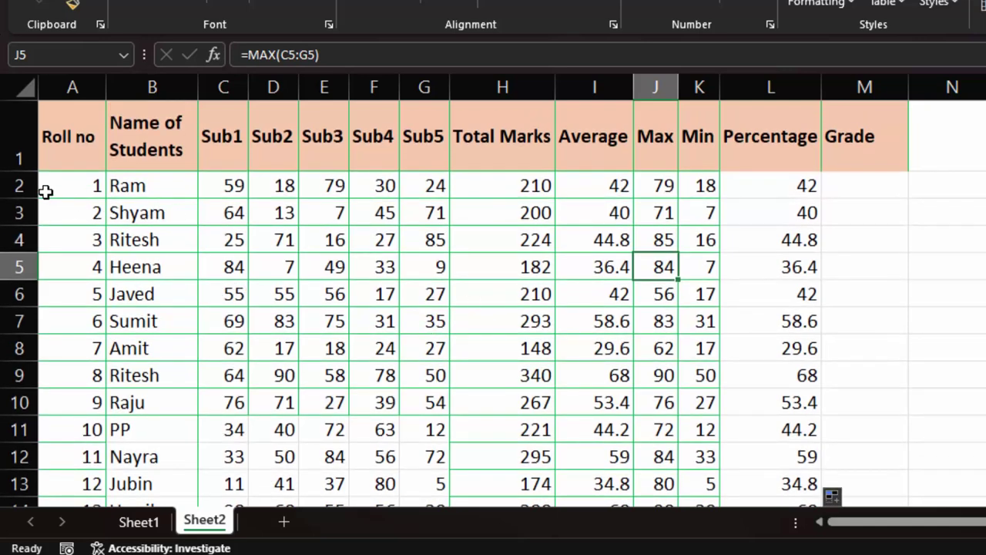
- Freeze the header row with View > Freeze Panes > Freeze Top Row
left_click(8, 185)
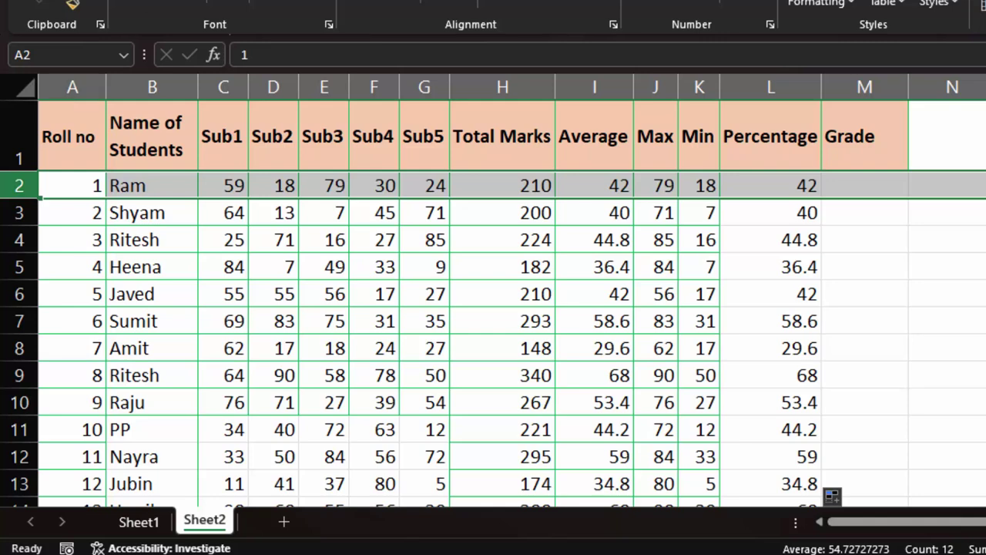
key("alt+w")
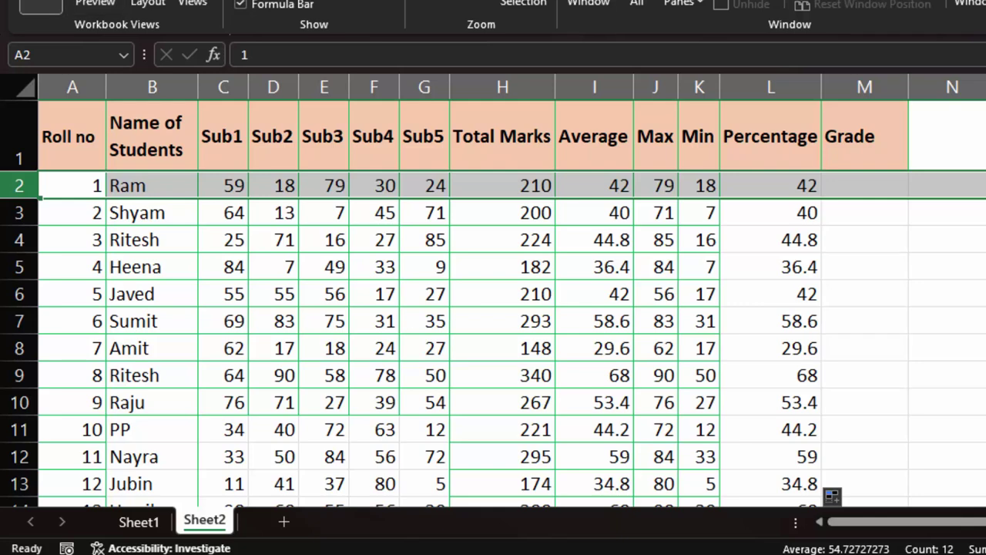
left_click(46, 2)
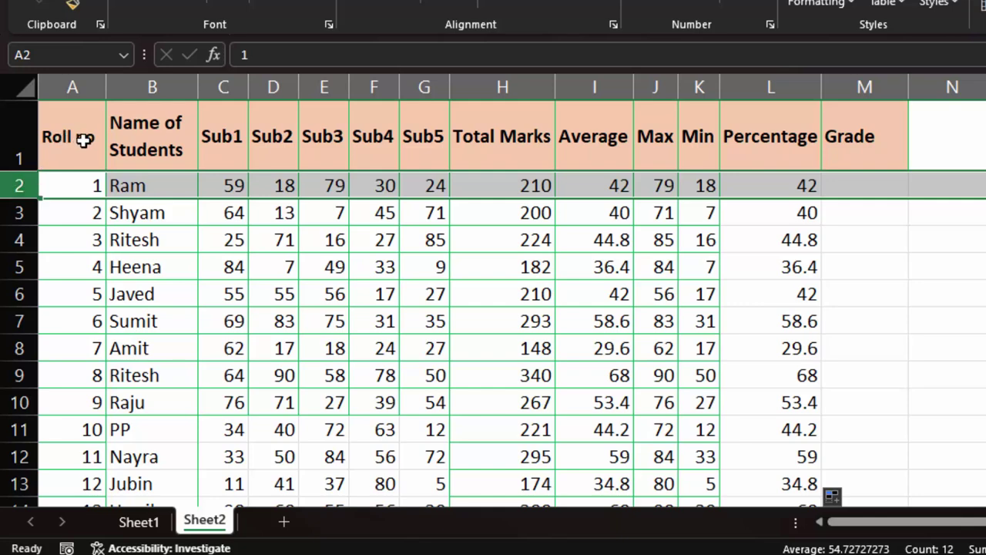
left_click(8, 131)
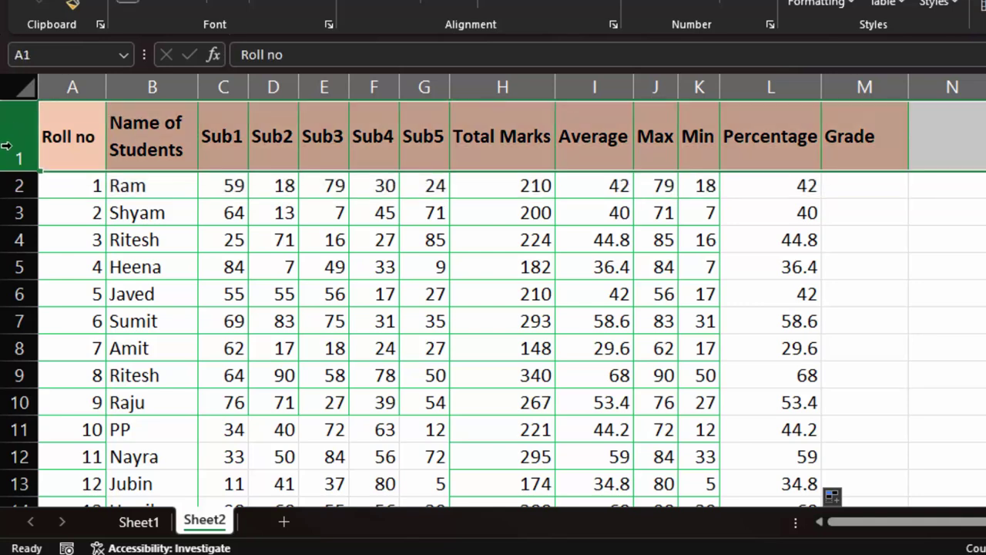
left_click(20, 188)
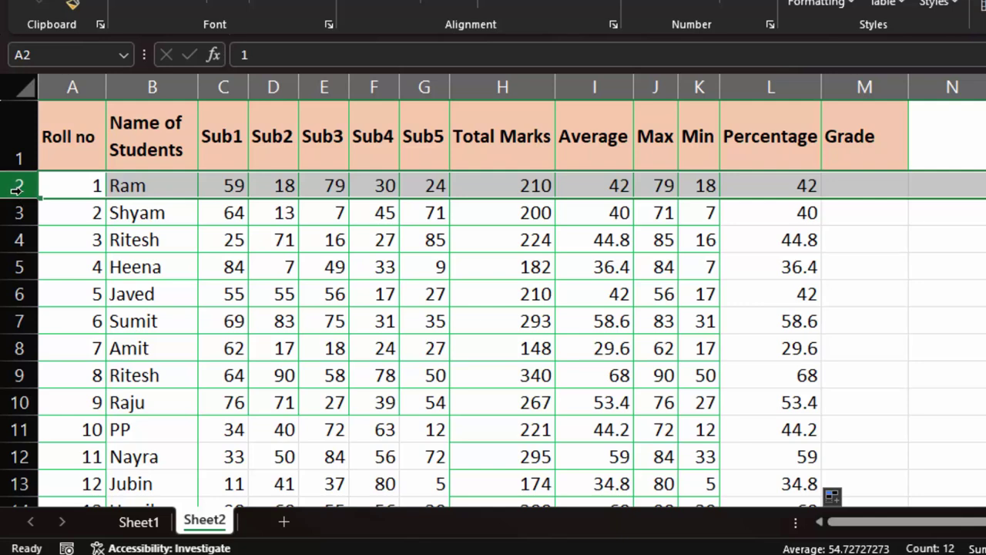
key("alt+w")
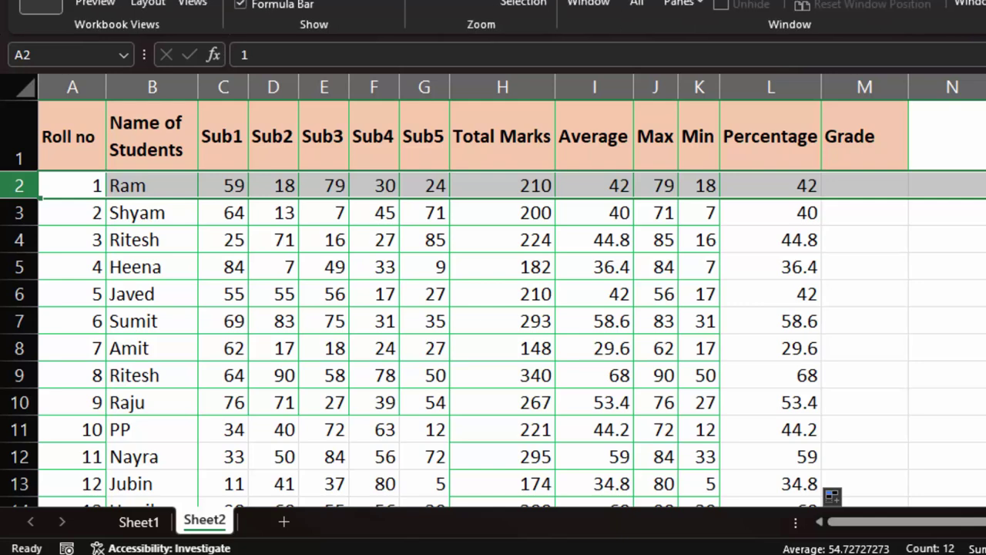
left_click(682, 4)
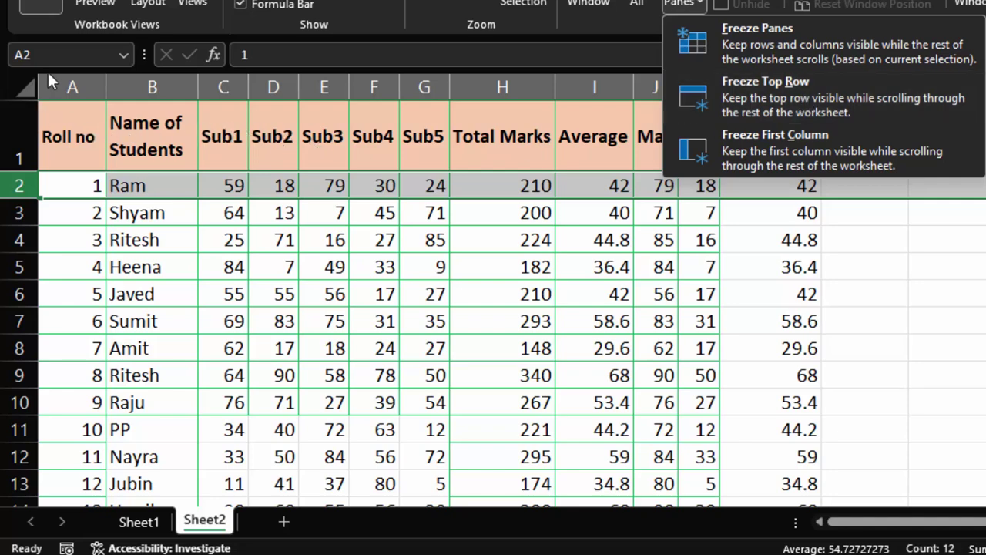
left_click(738, 97)
left_click(590, 287)
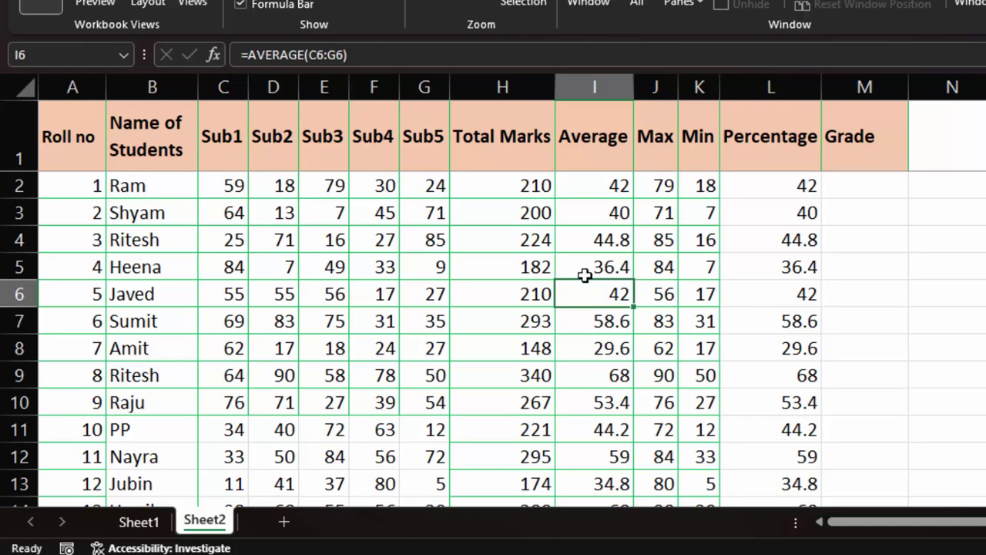
scroll(535, 304, "down", 1)
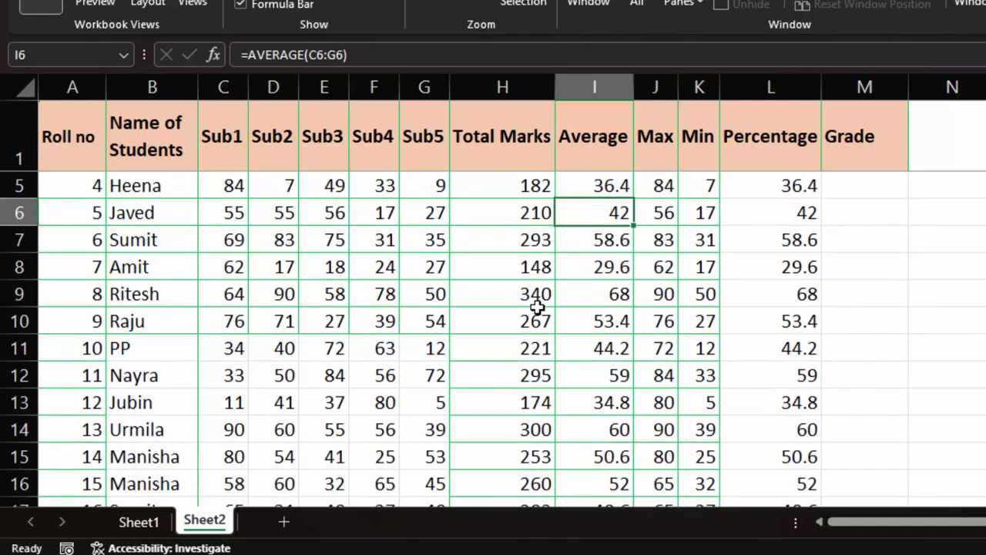
scroll(478, 288, "down", 1)
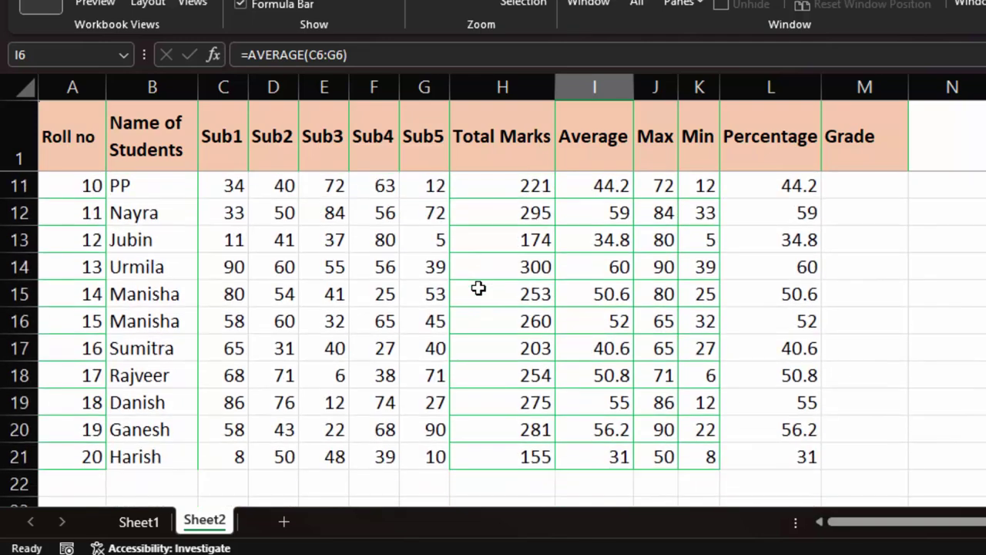
scroll(477, 288, "down", 1)
scroll(478, 289, "down", 3)
scroll(477, 289, "down", 1)
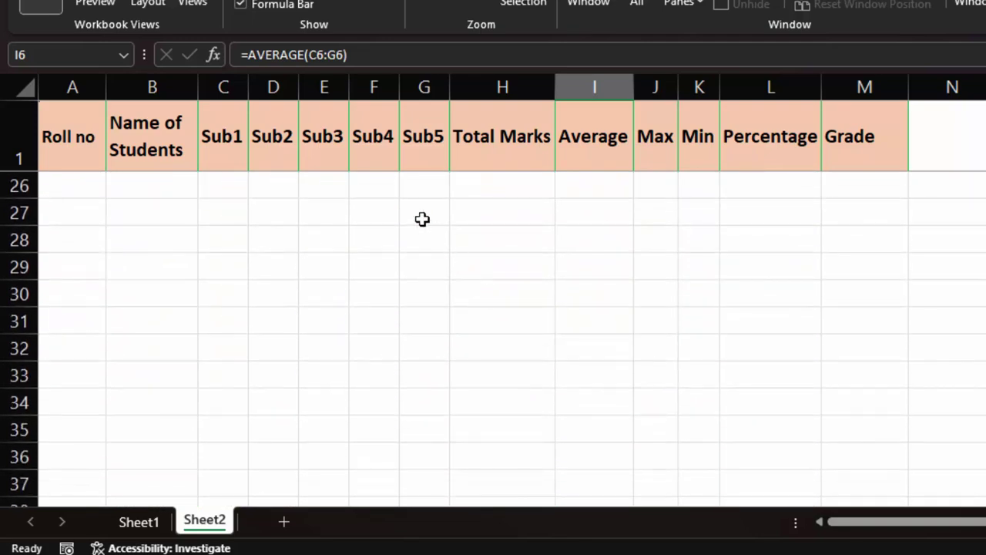
scroll(420, 364, "up", 4)
scroll(420, 366, "up", 1)
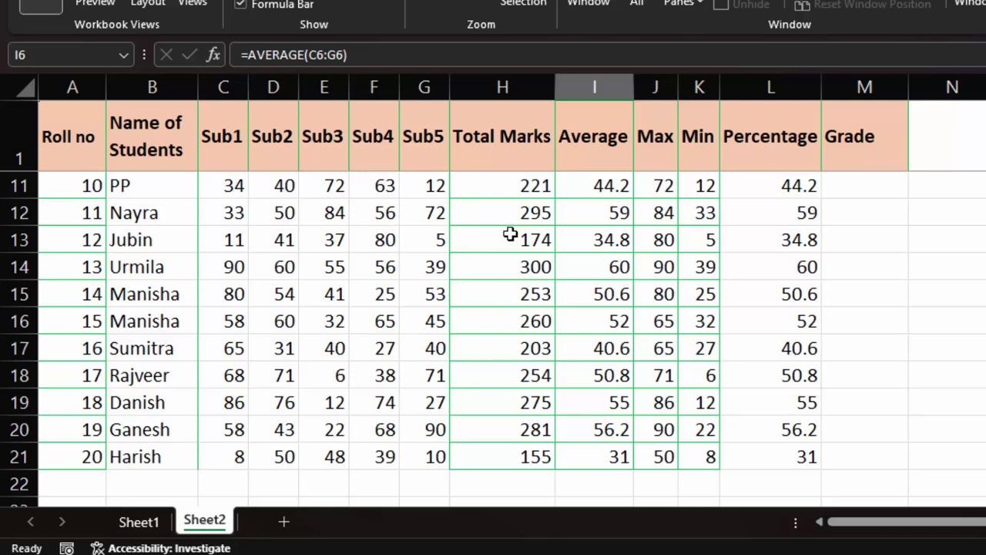
left_click(79, 468)
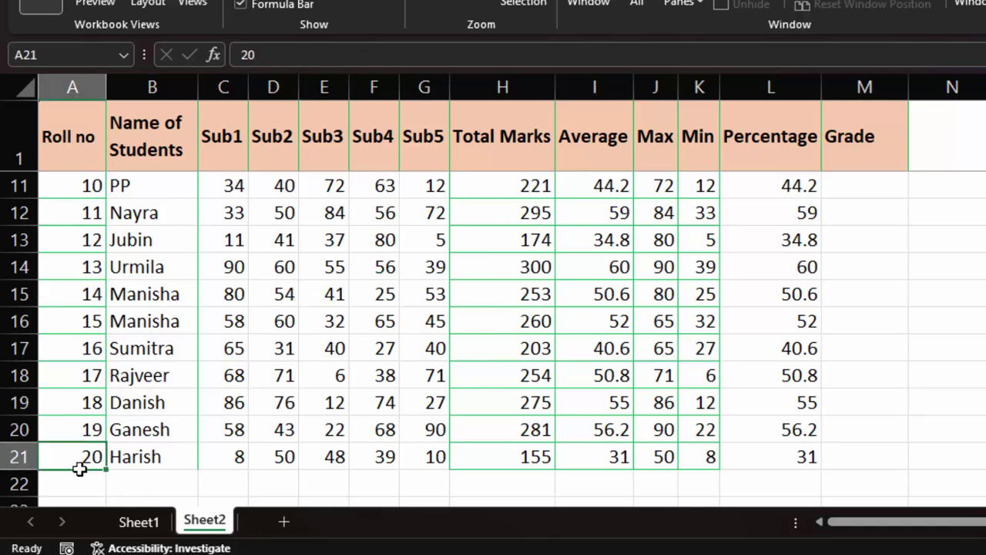
left_click(80, 479)
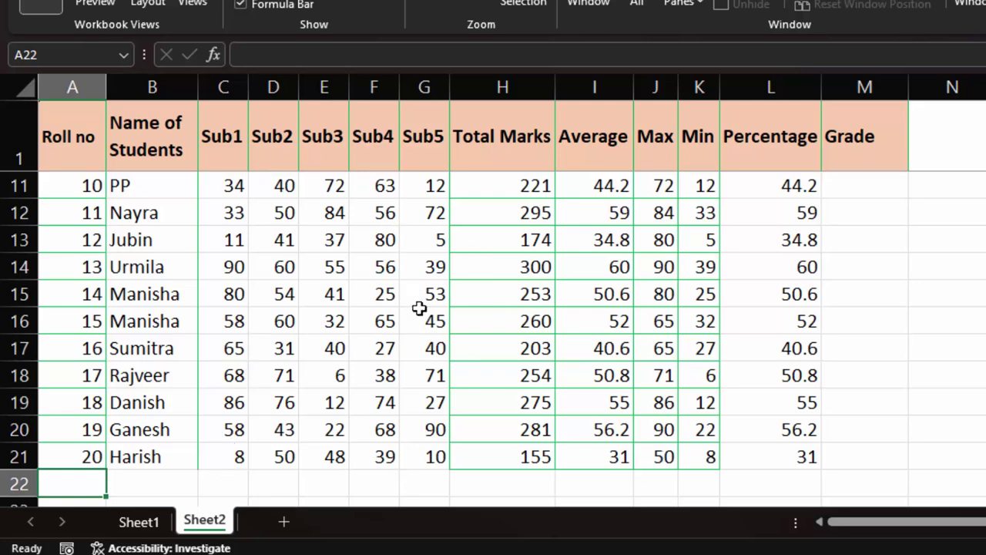
left_click(768, 183)
- Select cell M11, the Grade cell for student PP
left_click(844, 182)
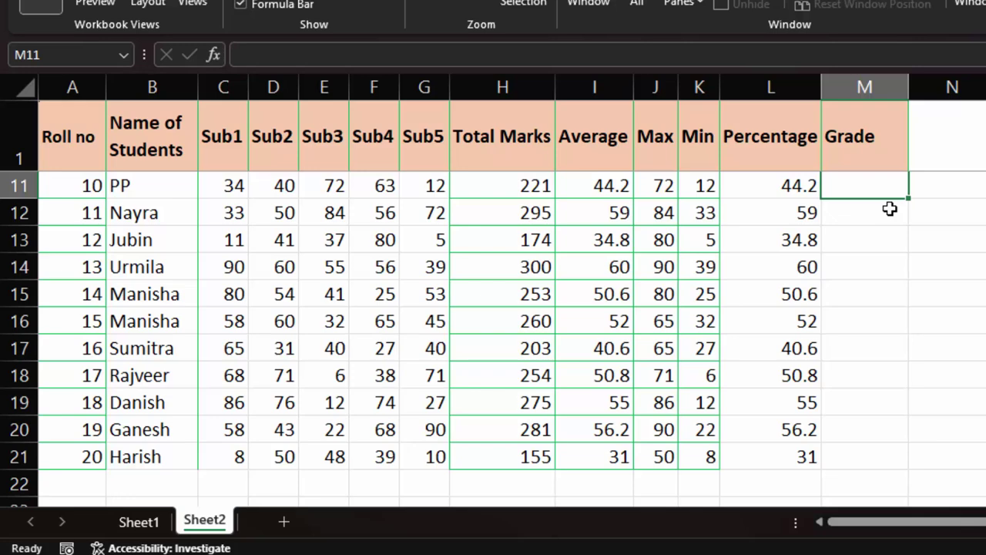
- Begin an IF formula in M11, then delete it again
type("=")
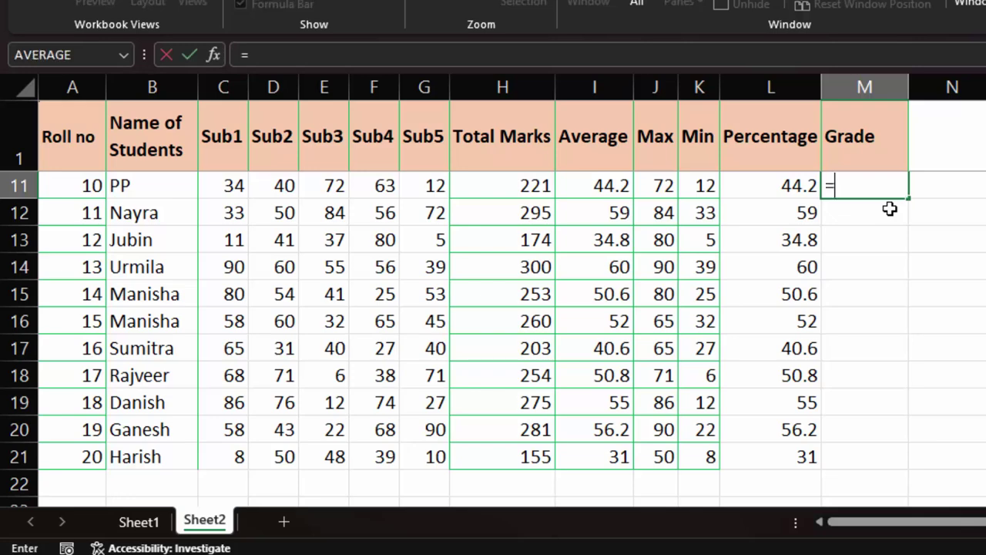
type("if")
double_click(890, 208)
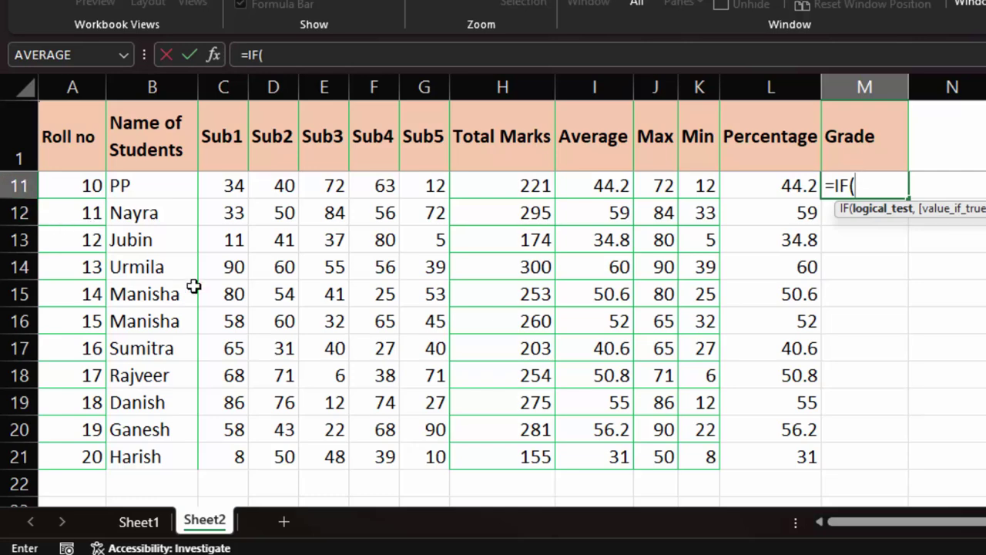
scroll(241, 327, "up", 3)
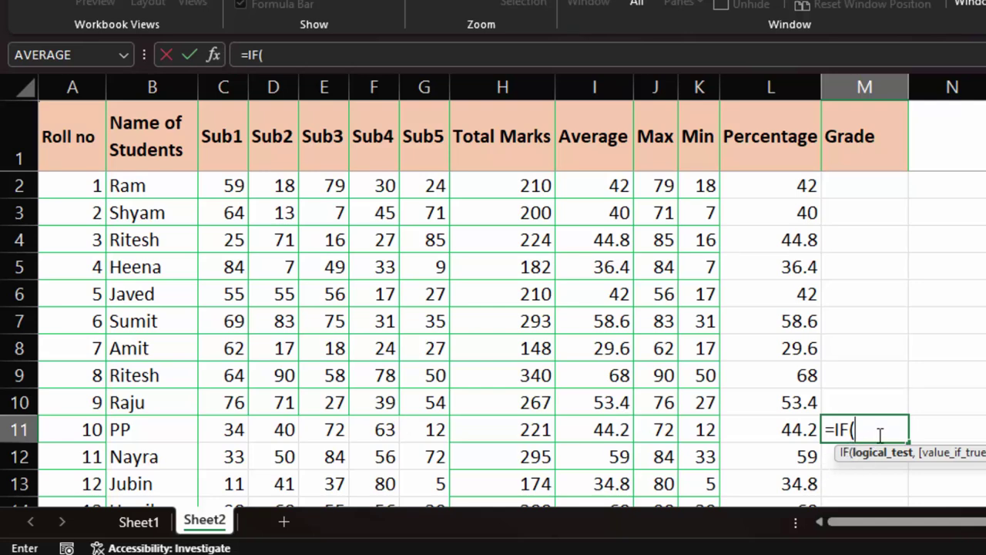
left_click_drag(880, 435, 797, 429)
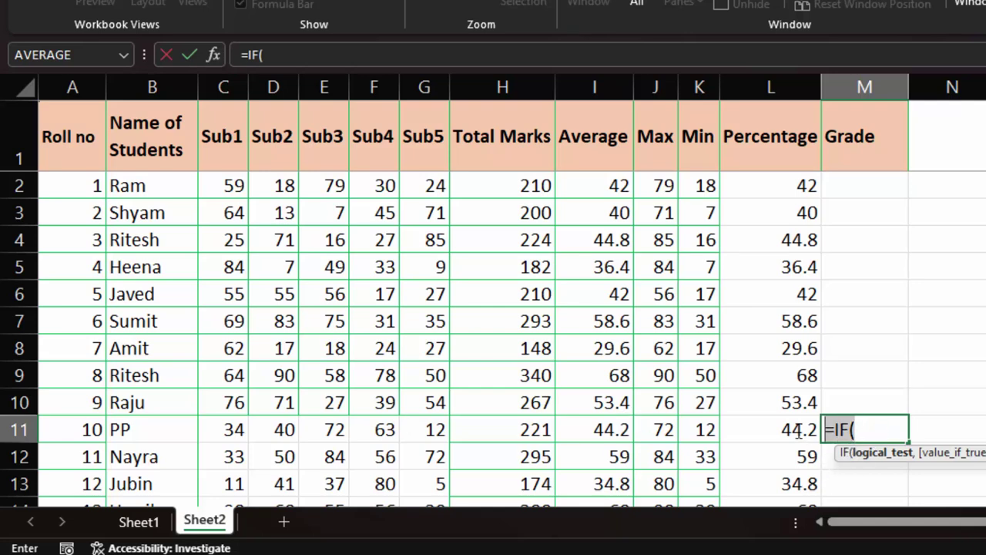
key("BackSpace")
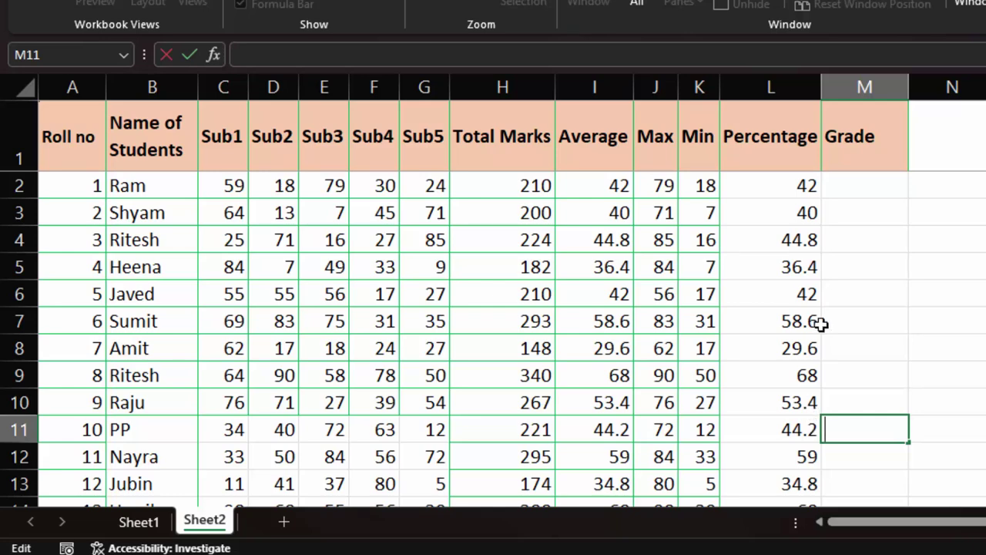
- In M2 type =IF(I2>=85,"A+",IF( to start Ram's nested grade formula
left_click(846, 192)
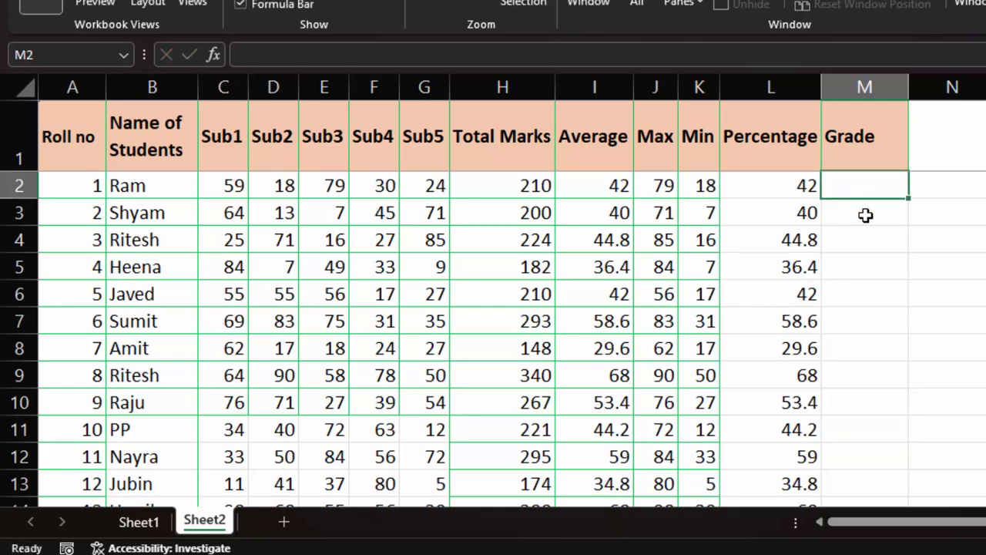
type("=if")
key("Tab")
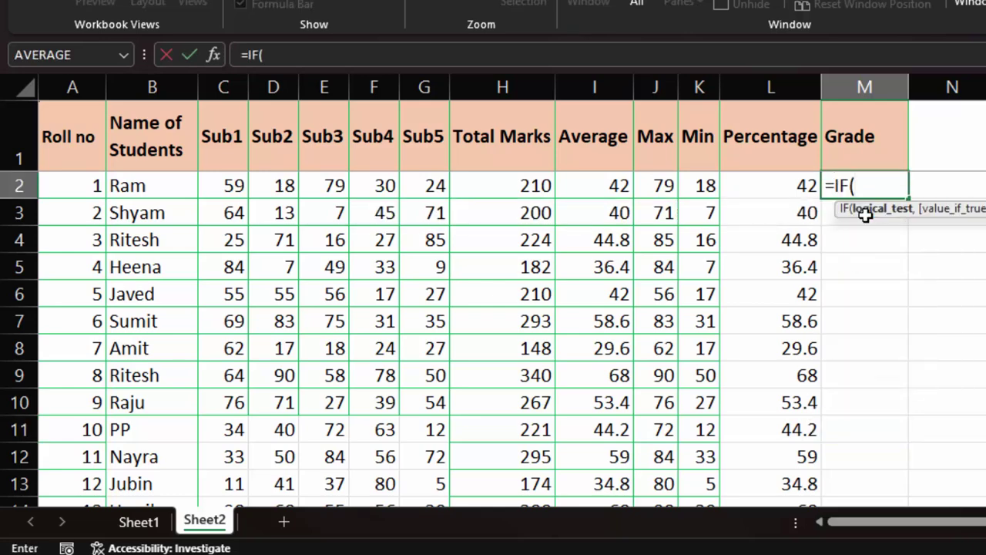
left_click(601, 187)
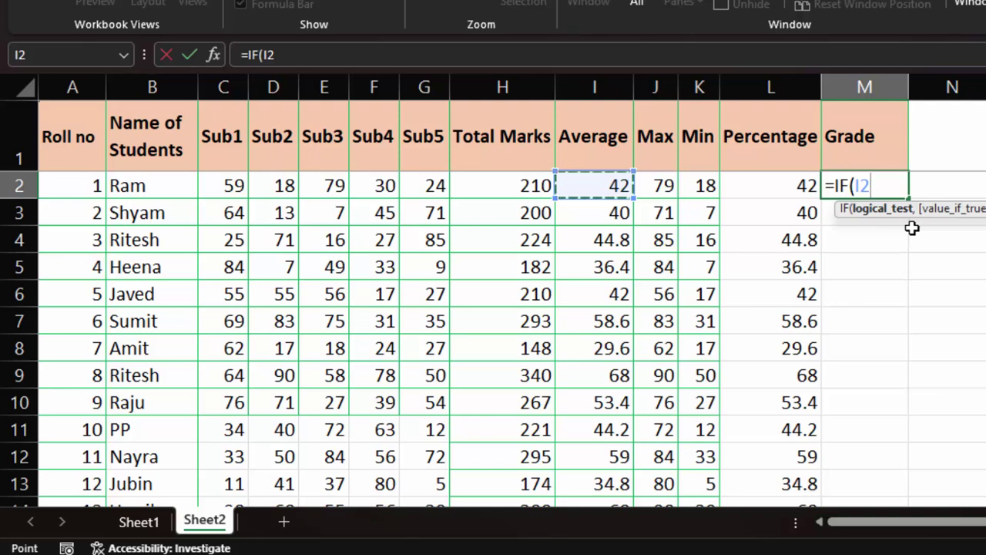
type(">")
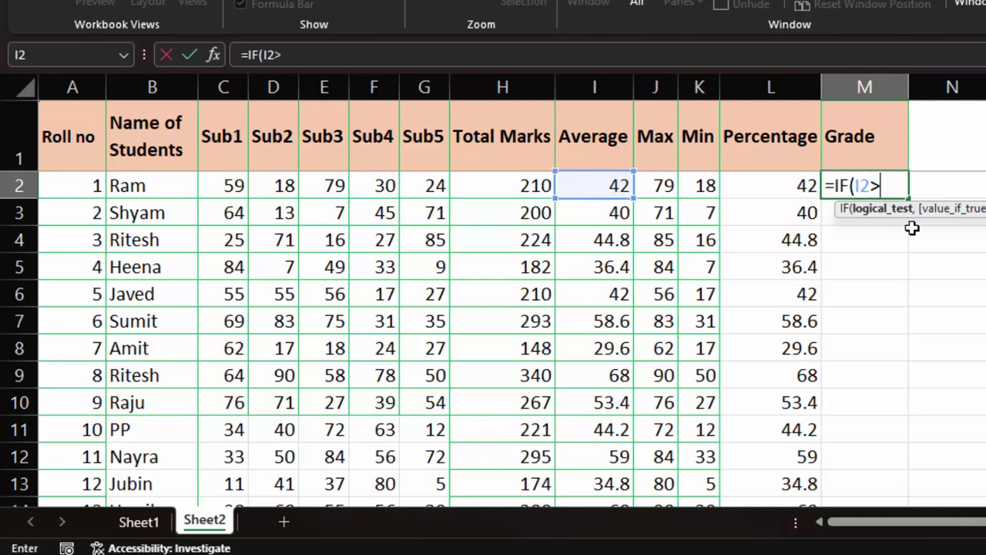
type("=")
type("8")
type("5")
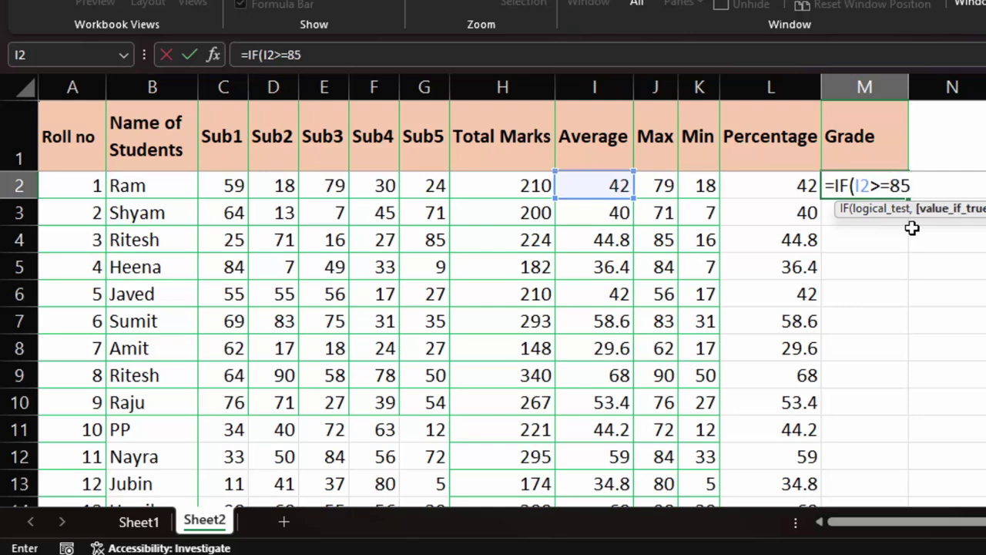
type(",\"")
type("A")
type("+\"")
type(",")
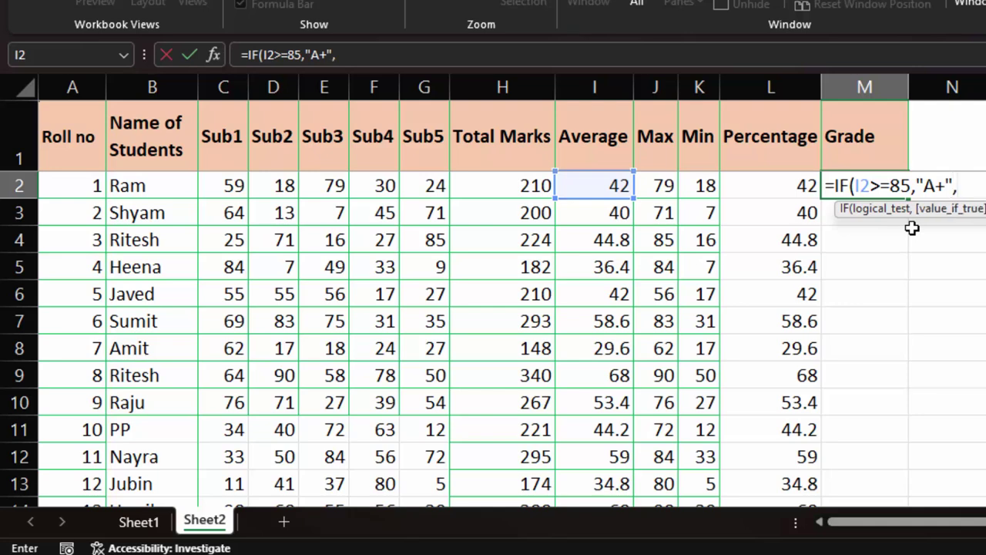
key("BackSpace")
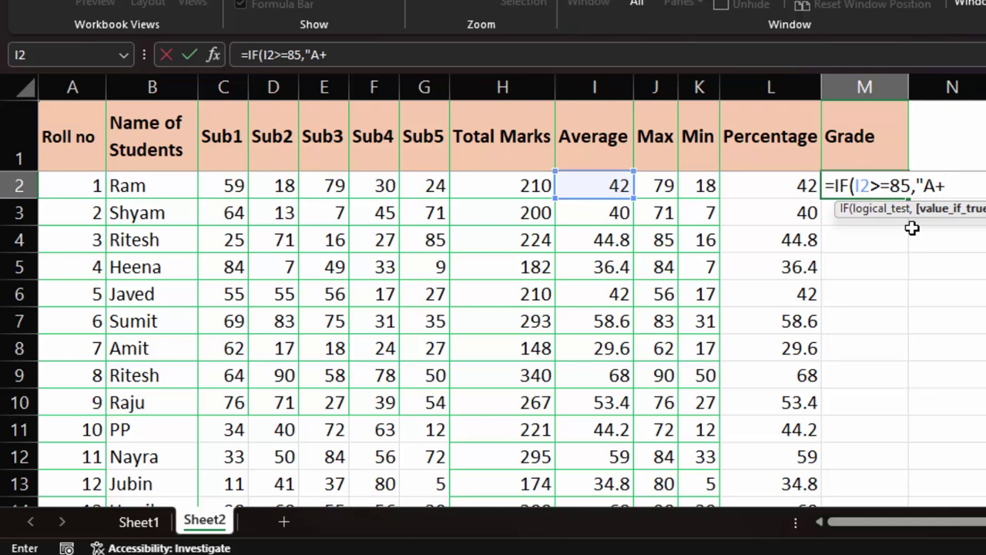
type("\",")
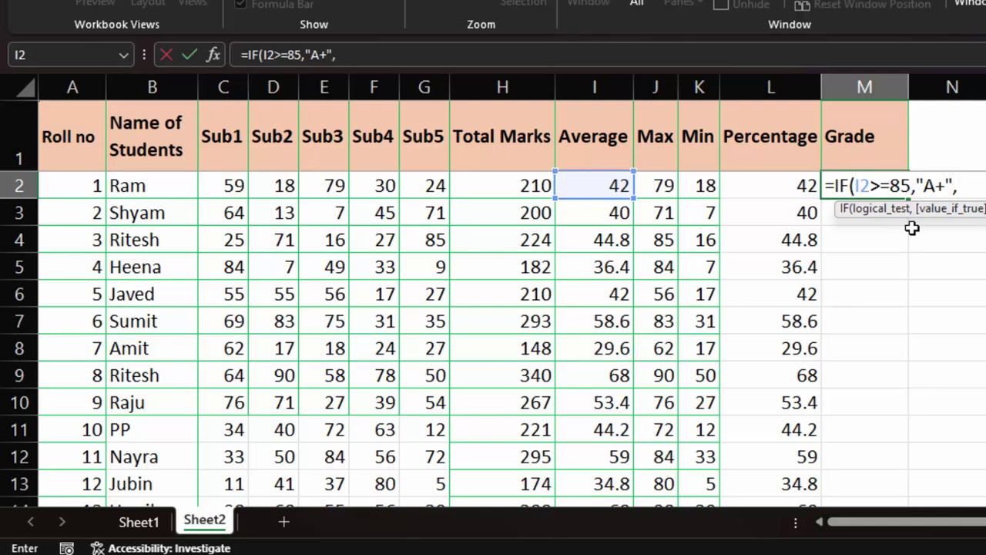
type("if")
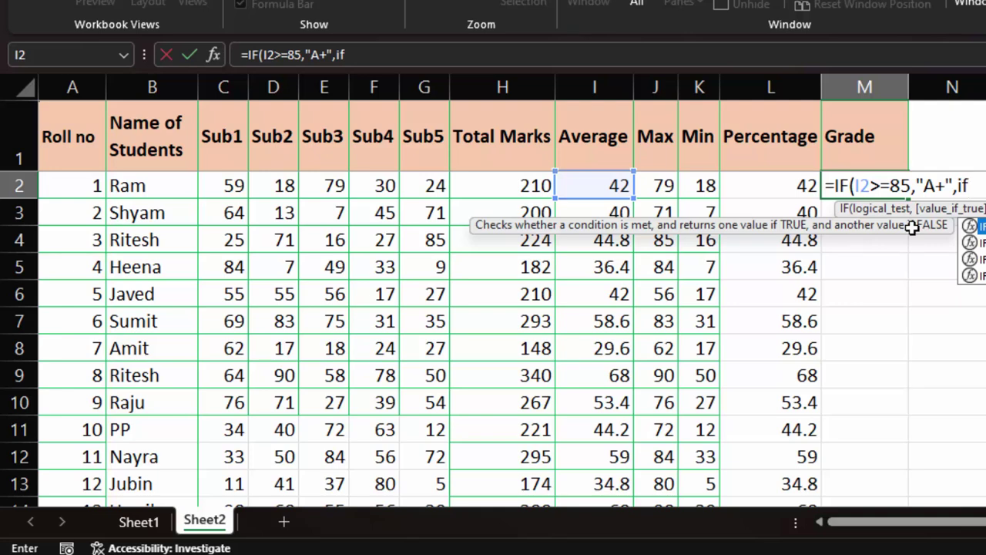
type("(")
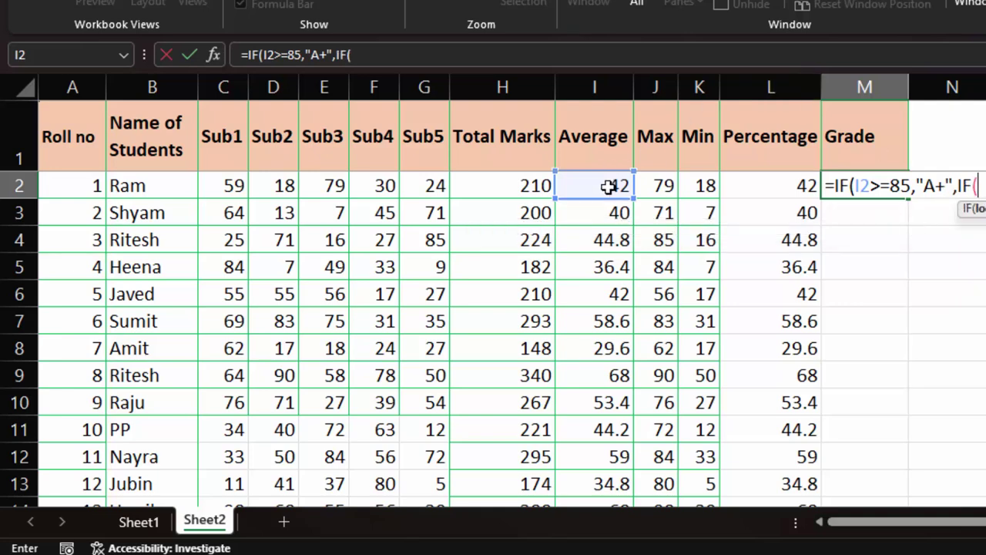
- Add conditions giving A for I2>=75 and B for I2>=65 to M2's formula
left_click(608, 186)
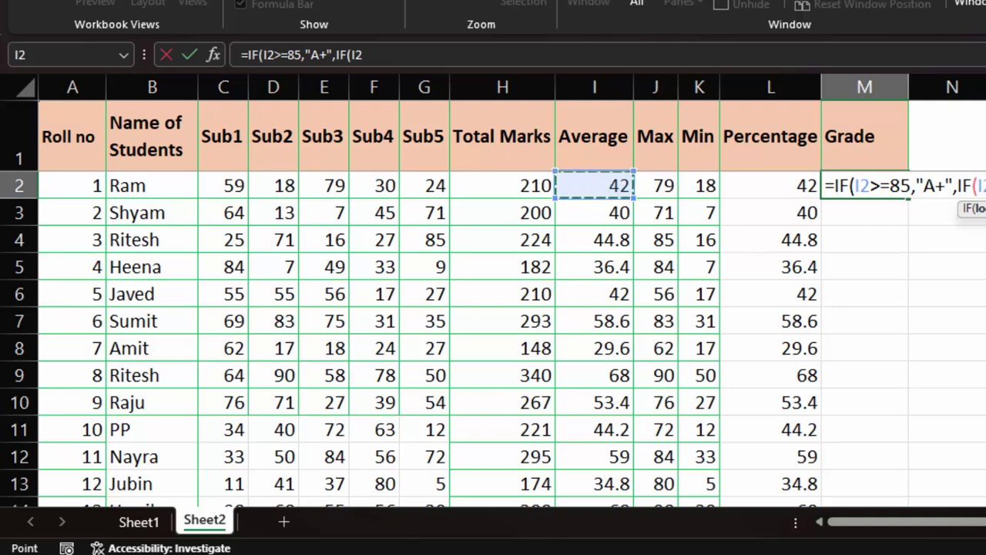
type(">=")
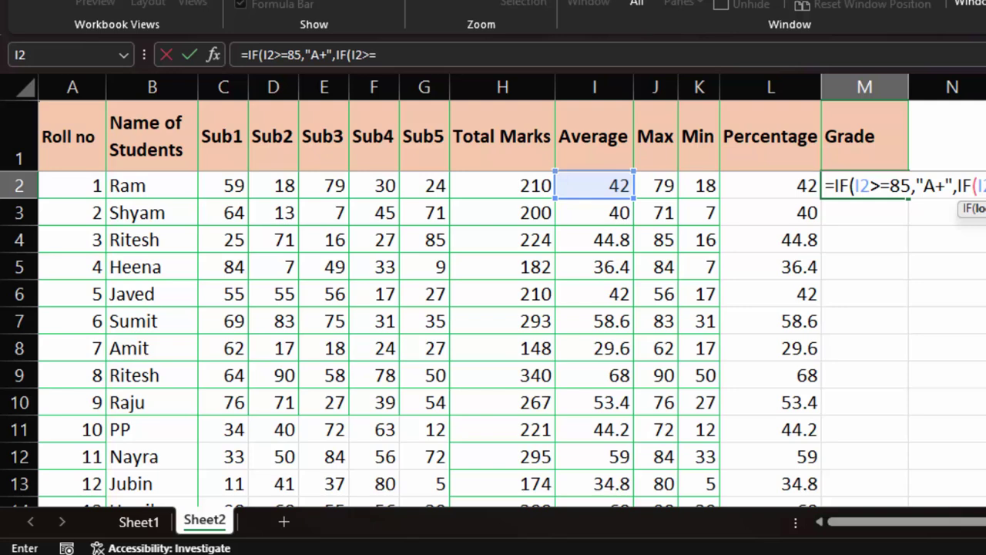
type("75")
type(",\"")
type("A\",")
type("IF")
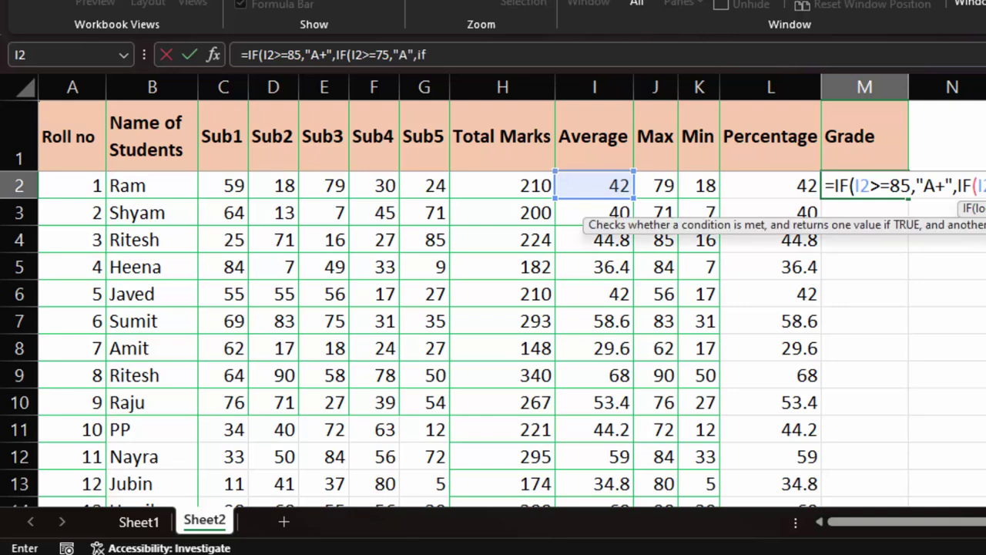
type("(")
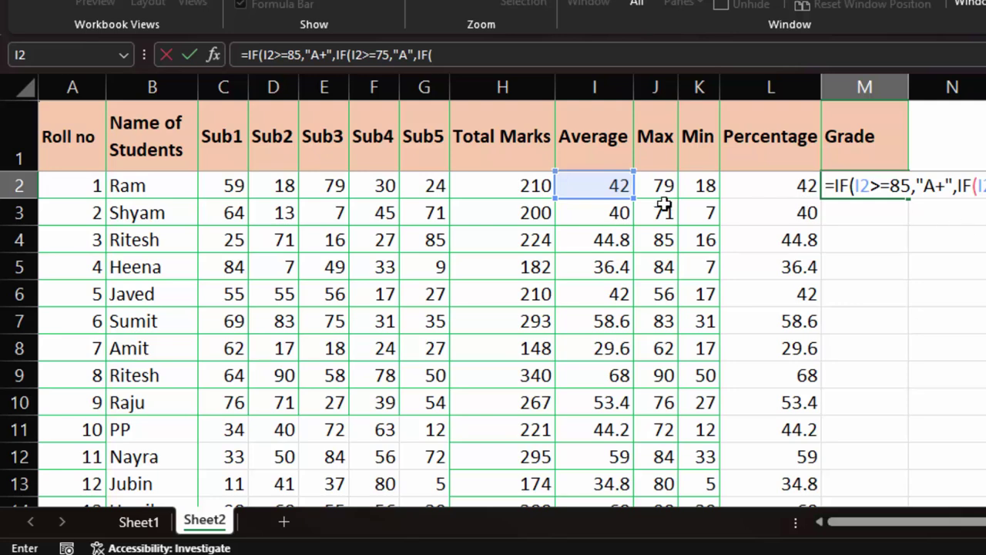
left_click(604, 185)
type(">")
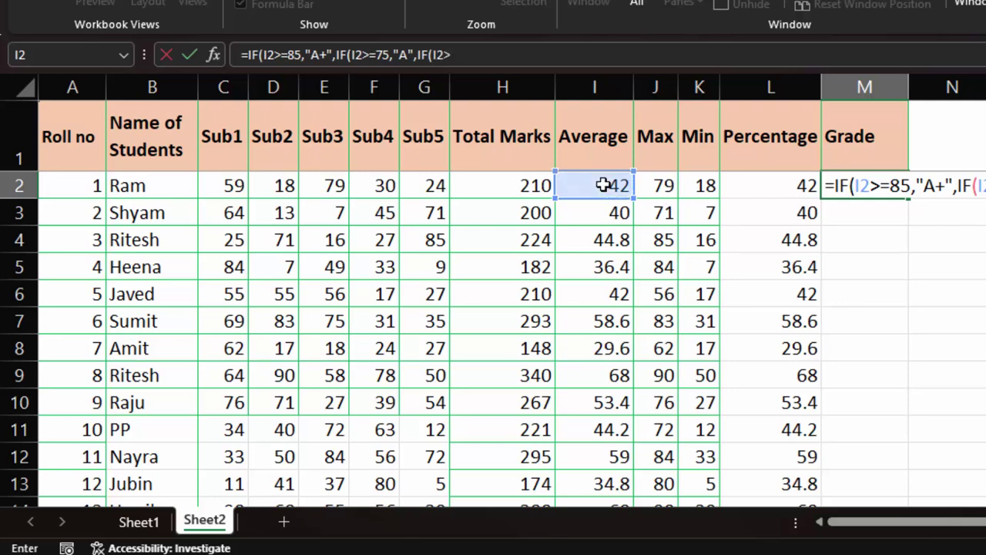
type("=")
type("65,\"")
type("B\",")
type("IF(")
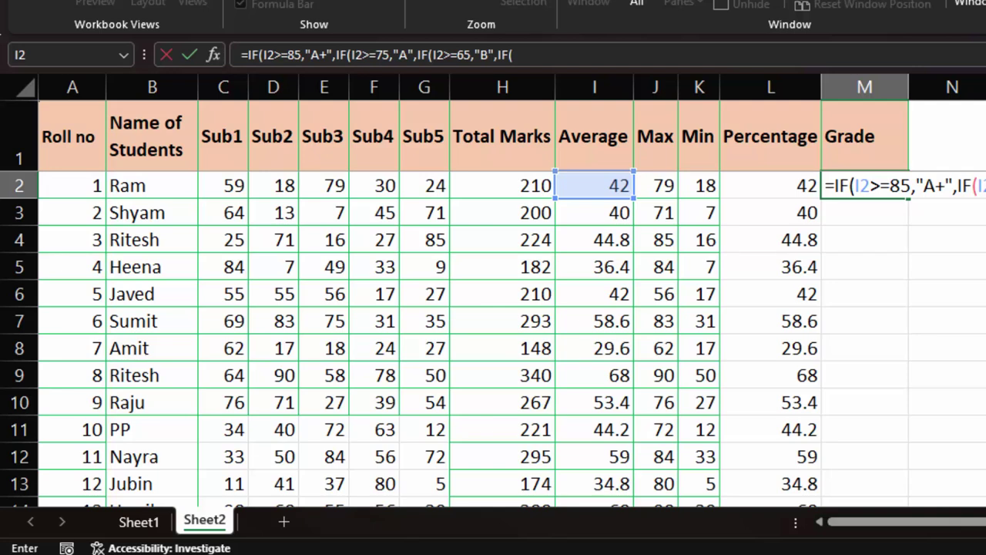
- Add C at 55, D at 50, F otherwise, close the parentheses and enter it
left_click(590, 191)
type(">")
type("=")
type("55,\"")
type("C\",")
type("IF(")
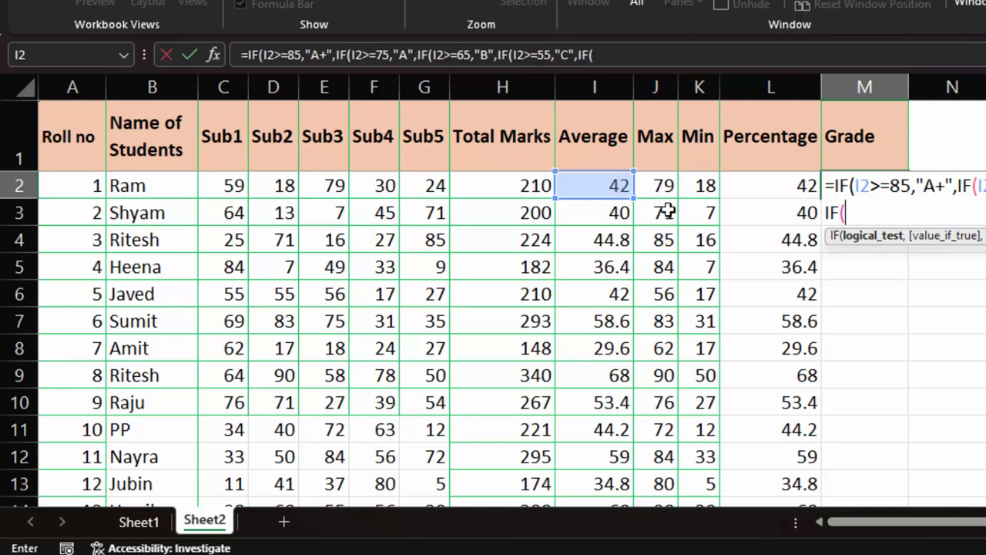
left_click(610, 185)
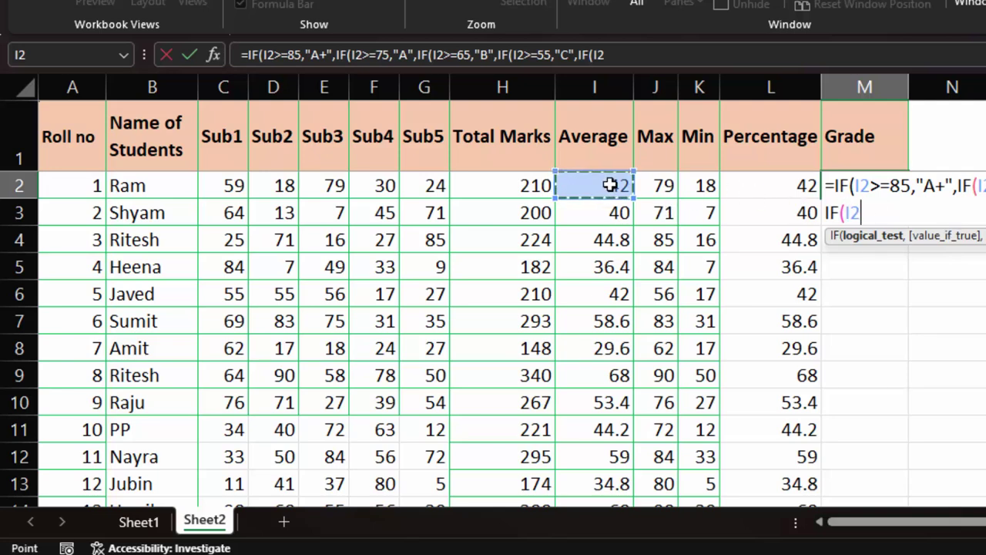
type(">=")
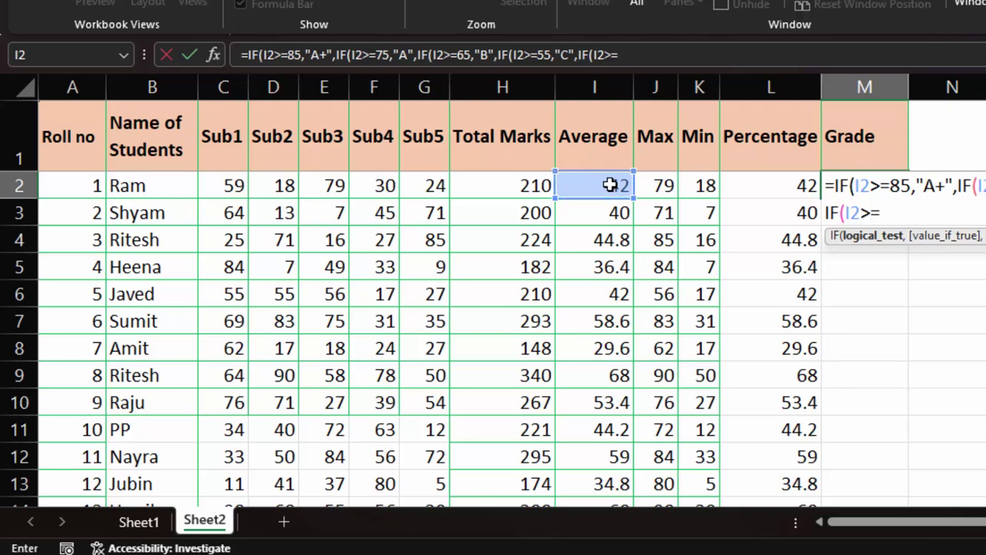
type("50")
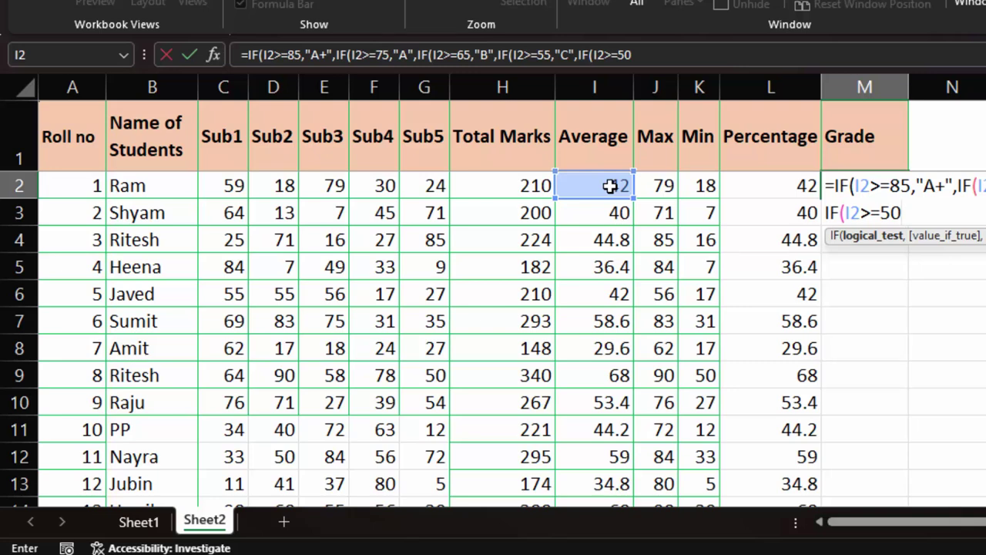
type(",\"")
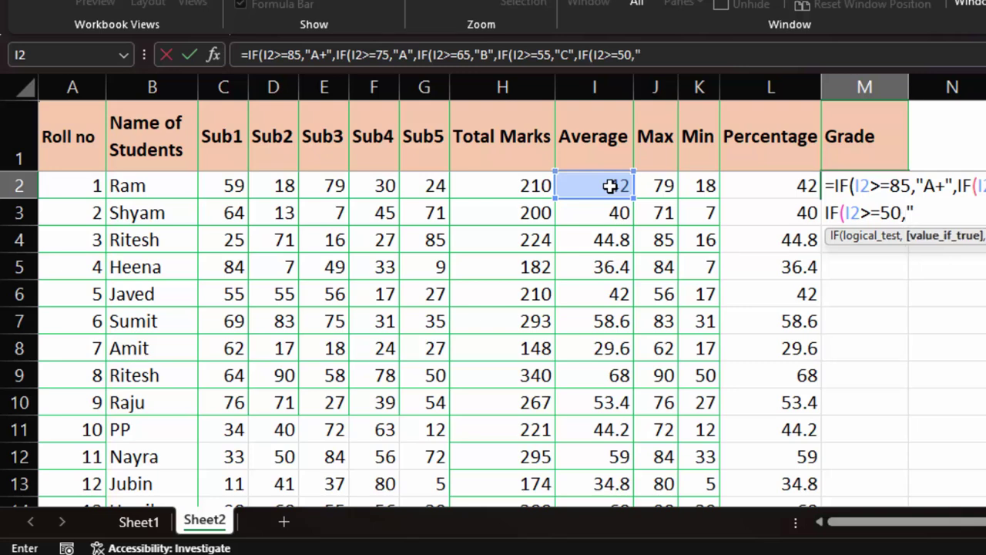
type("D\"")
type(",")
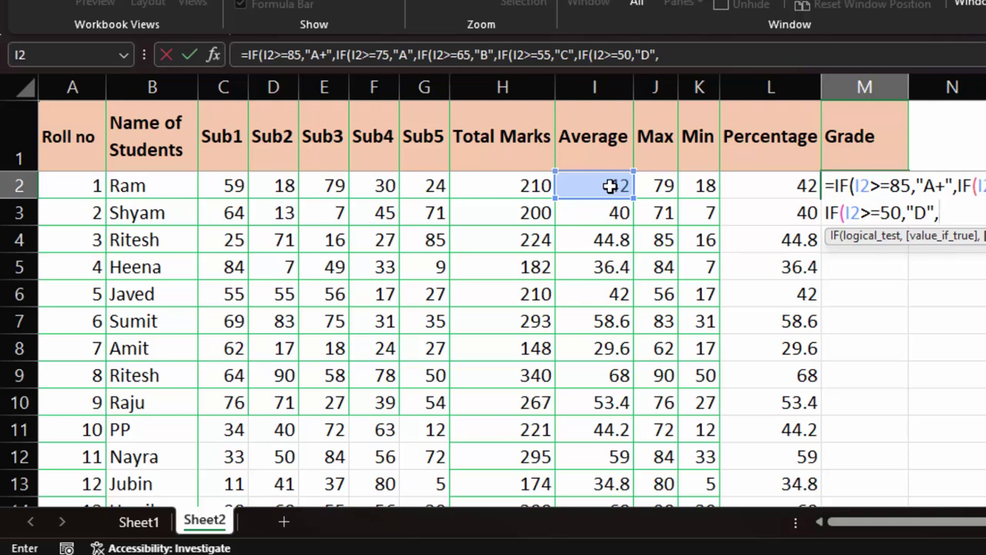
type("\"F")
type("\"")
type(")")
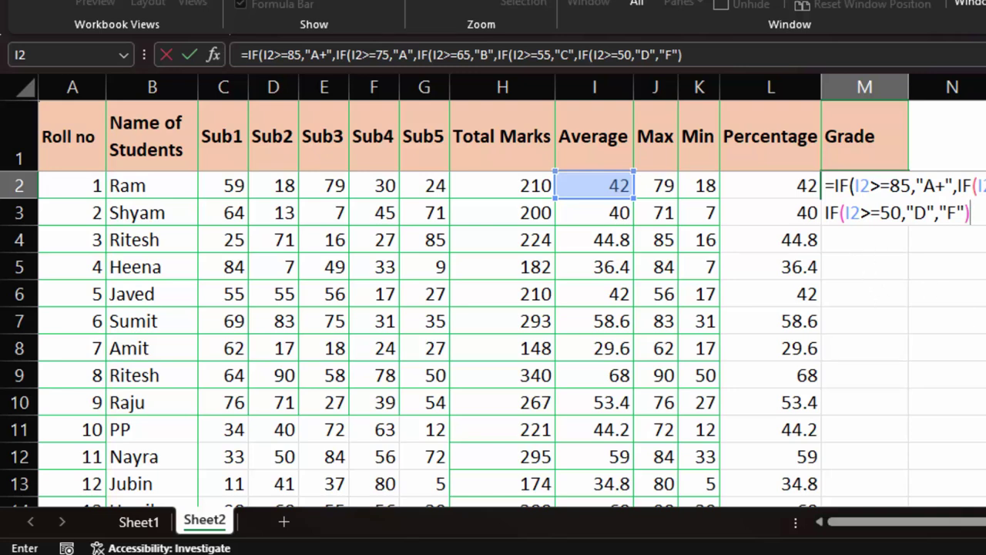
type(")")
type(")))")
type(")")
key("Return")
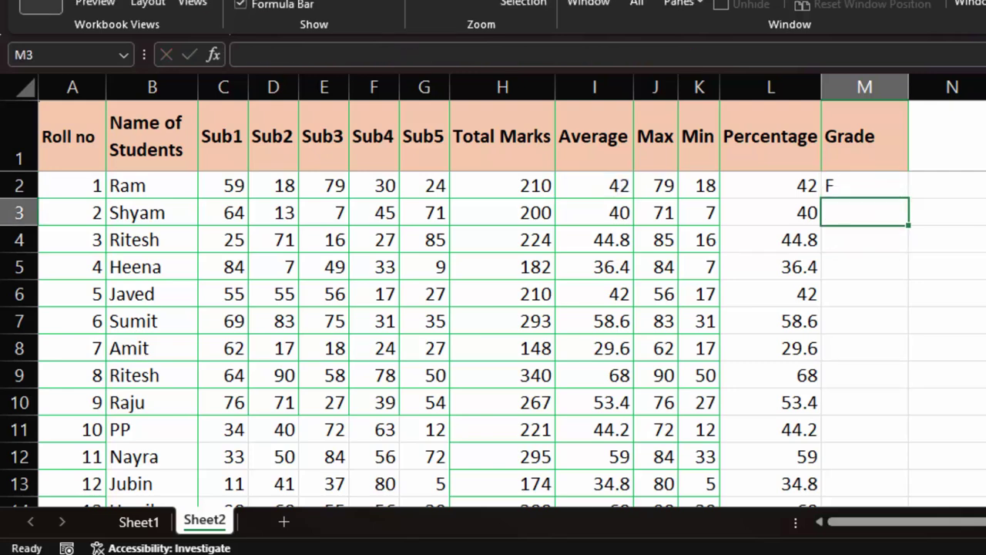
- Fill M2's grade formula down to M21, producing grades like F, C, B and D
left_click(766, 188)
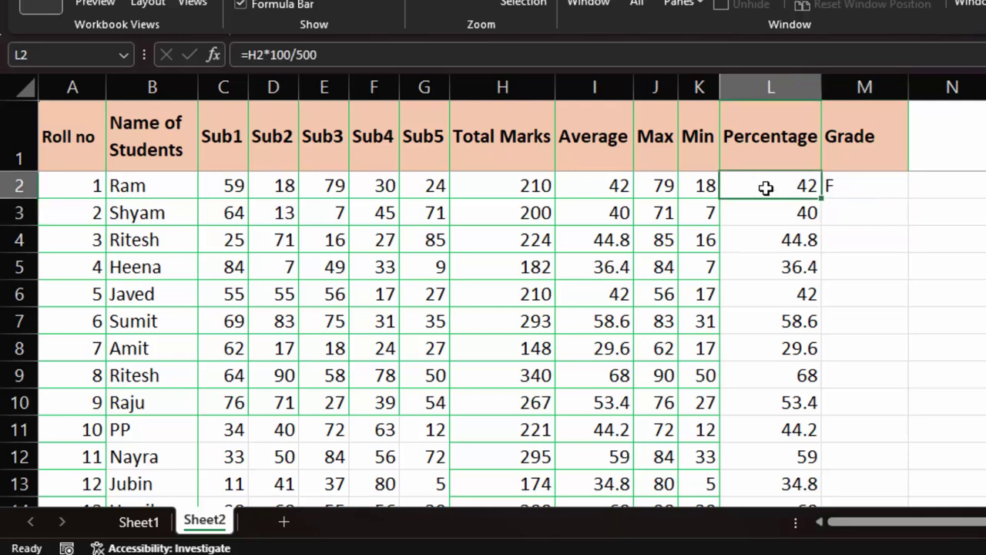
left_click(840, 191)
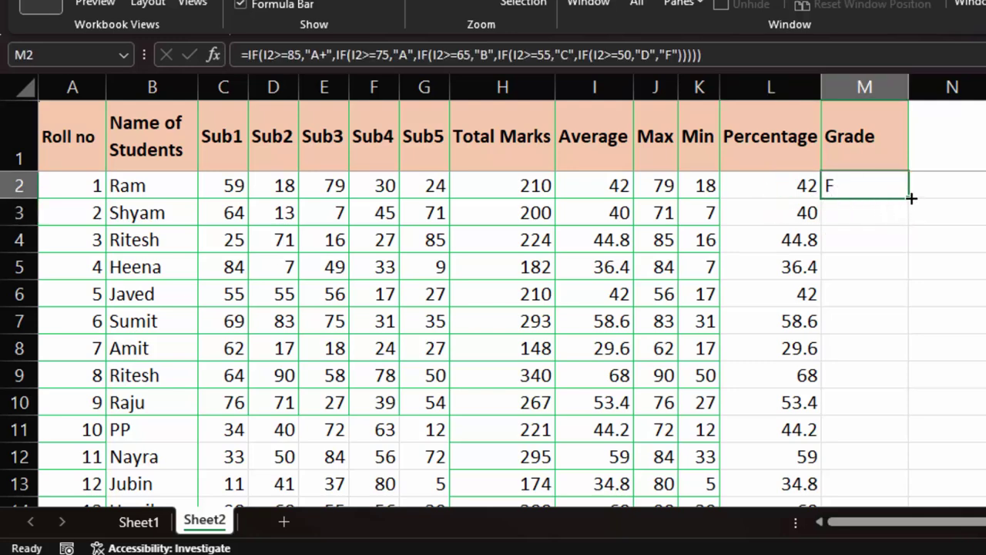
mouse_move(909, 198)
left_mouse_down()
mouse_move(904, 535)
mouse_move(876, 444)
left_mouse_up()
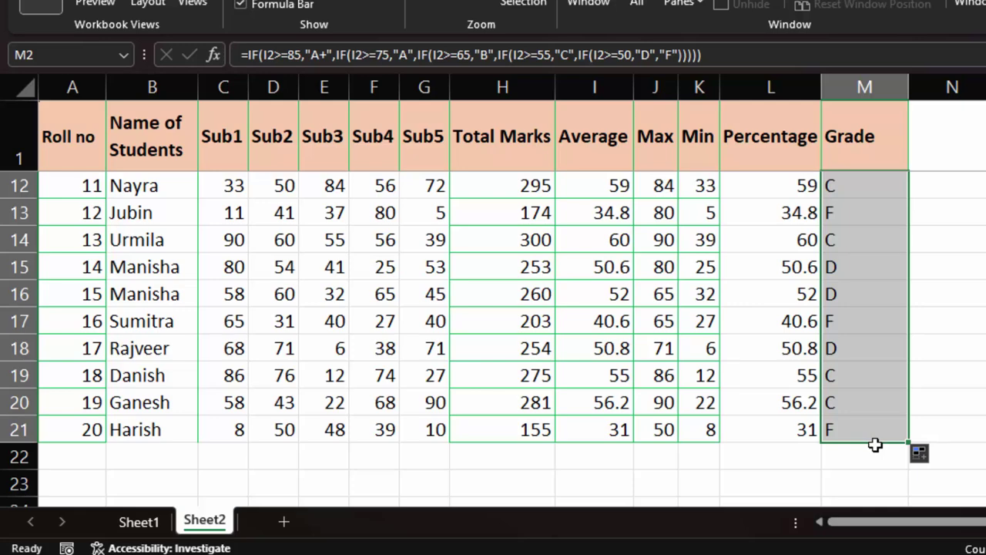
scroll(871, 442, "up", 1)
scroll(869, 436, "up", 3)
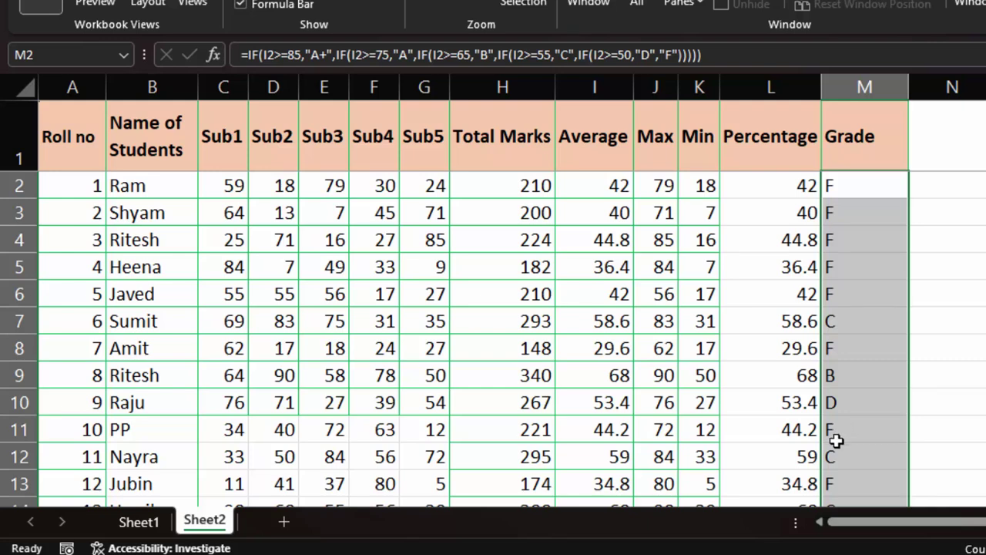
scroll(837, 437, "down", 1)
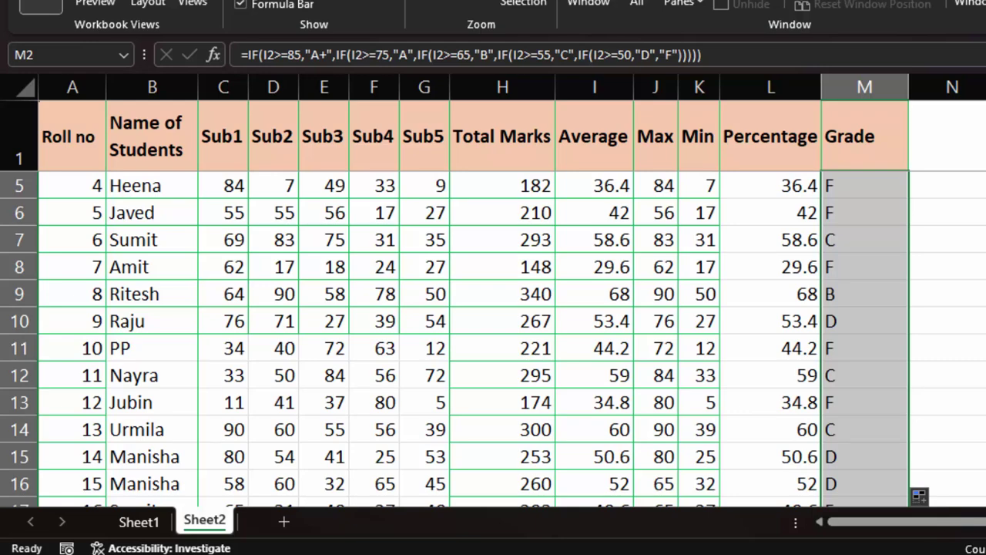
key("F9")
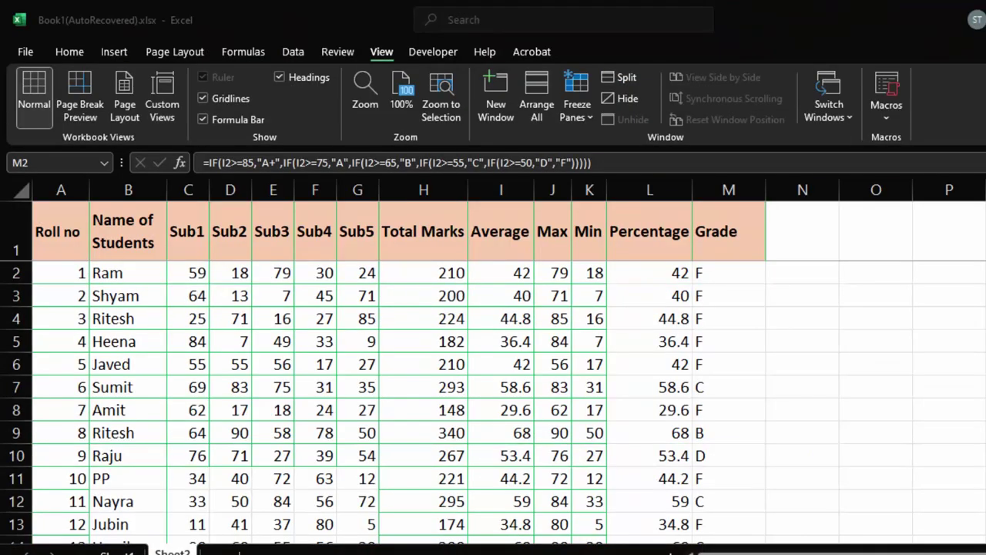
- Save the marks workbook from the File menu and close Excel with Alt+F4
key("ctrl+shift+Down")
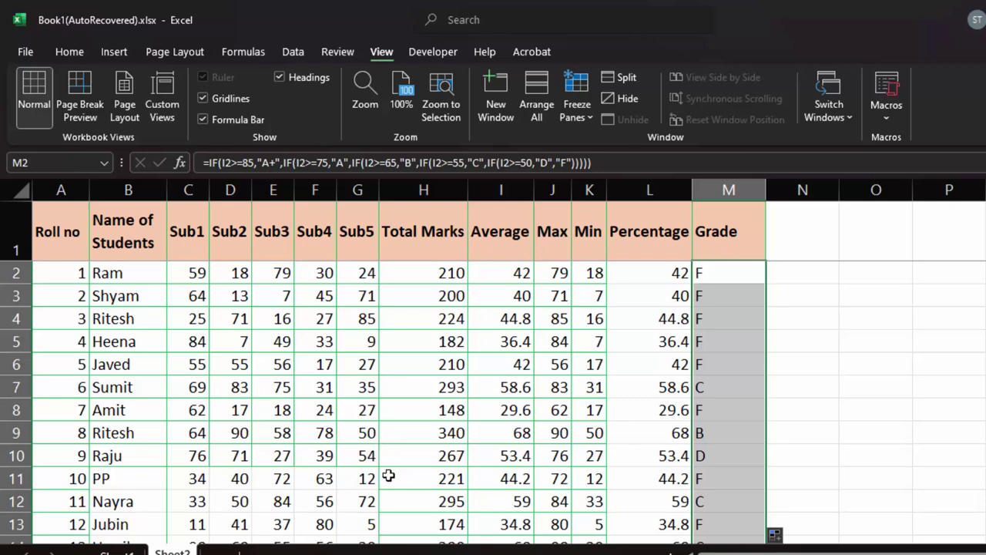
left_click(29, 52)
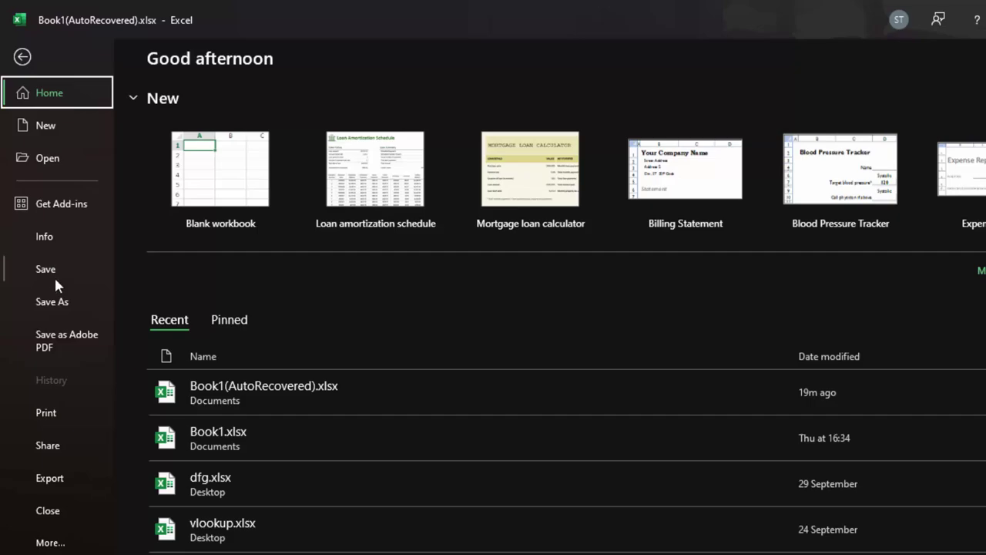
left_click(55, 277)
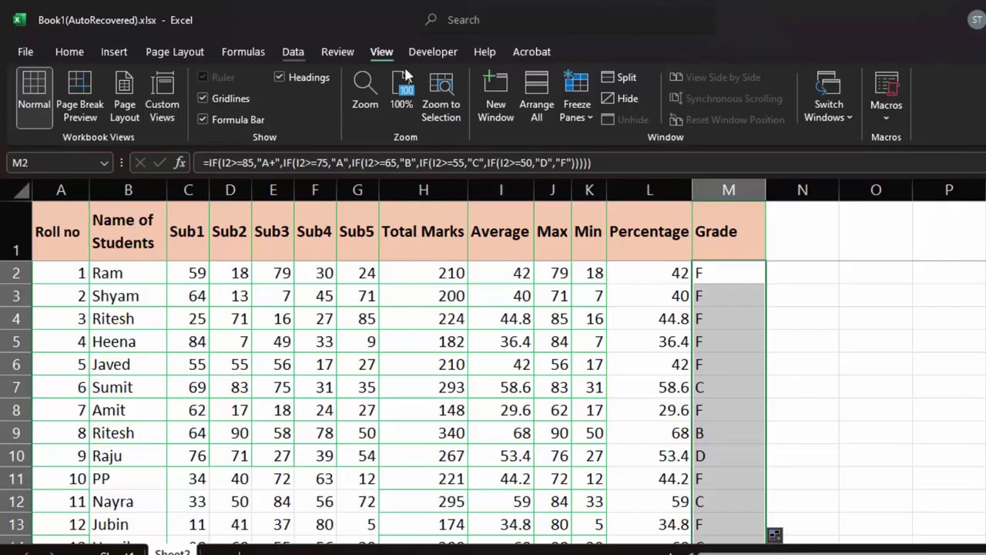
key("alt+F4")
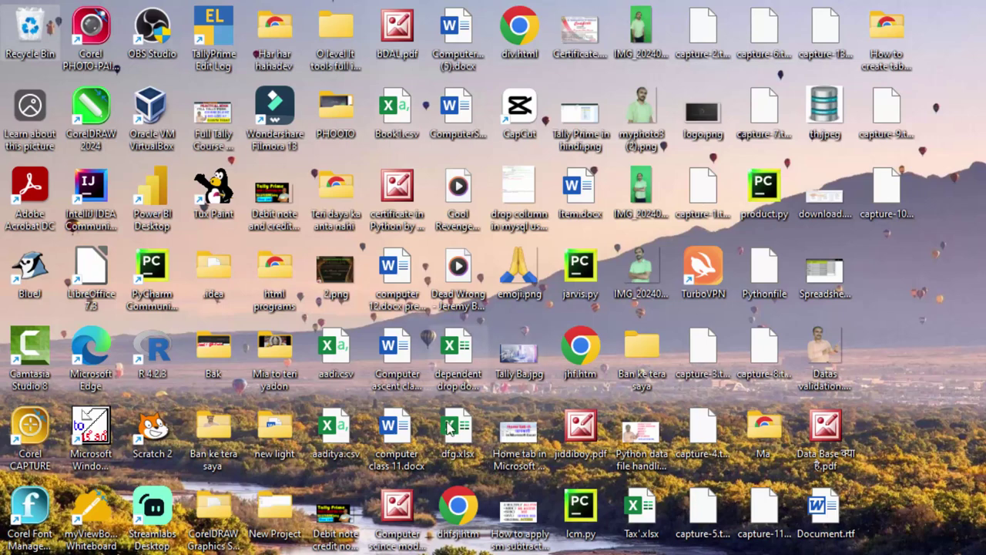
- Search "exc" from the Start menu to relaunch Excel on Book1(AutoRecovered).xlsx
key("super")
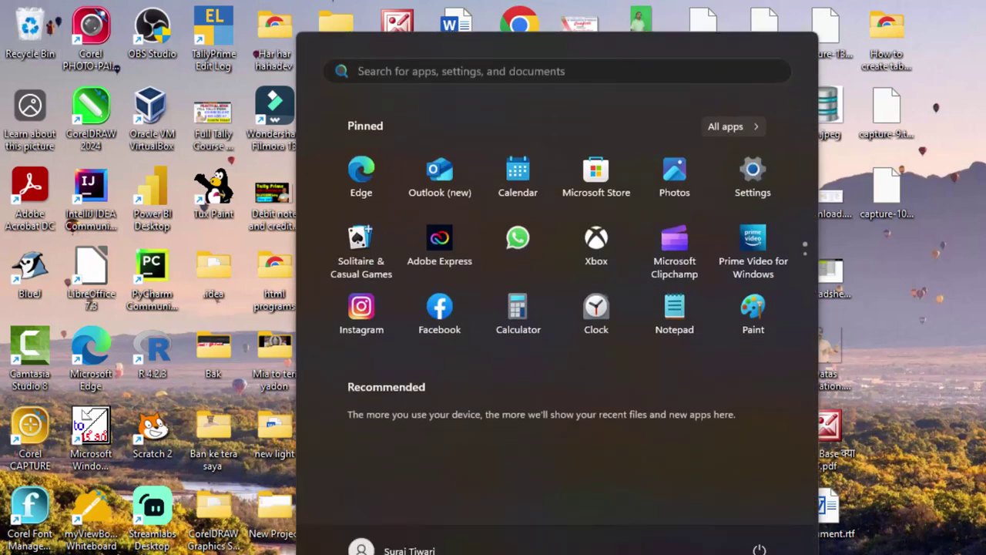
type("exc")
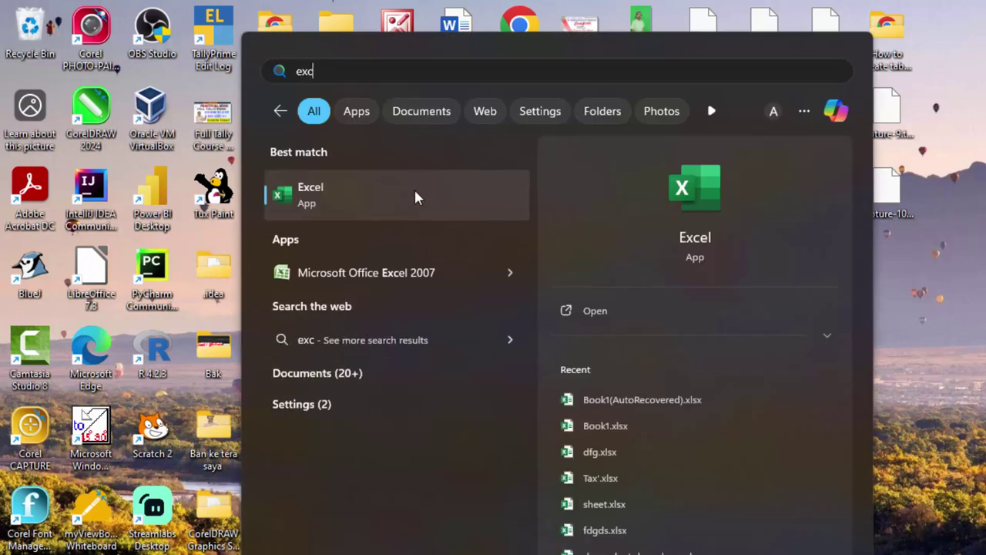
left_click(622, 403)
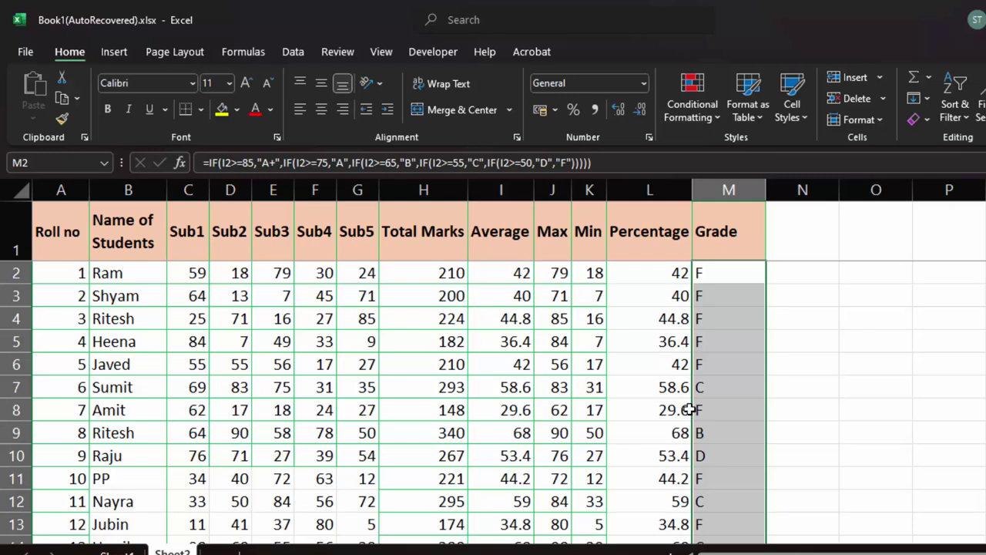
- Select the entire marks worksheet and bring up the Review tab's protection commands
key("ctrl+a")
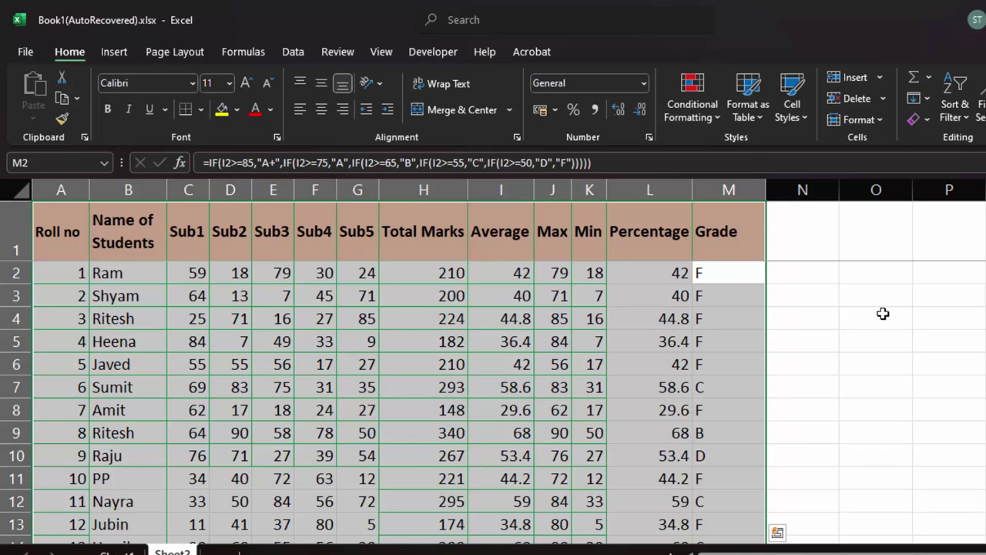
left_click(881, 313)
key("ctrl+a")
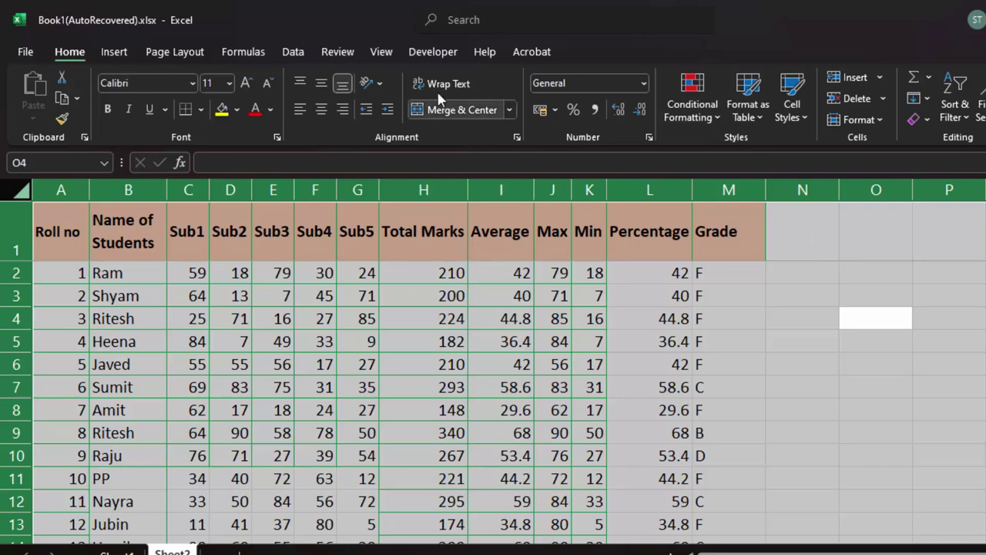
left_click(339, 53)
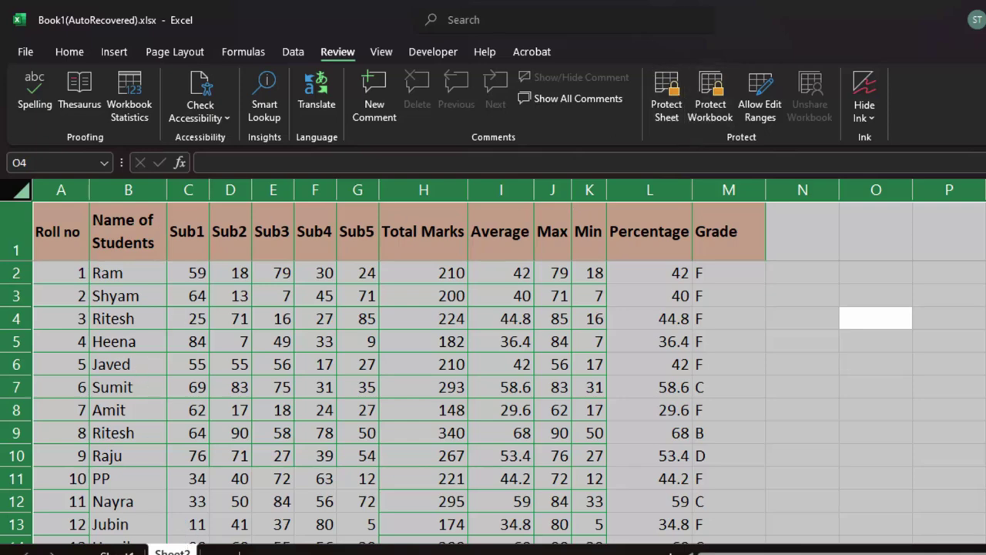
- Apply Protect Sheet to the marks sheet with a password, re-entering it to confirm
left_click(668, 96)
left_click_drag(421, 213, 589, 90)
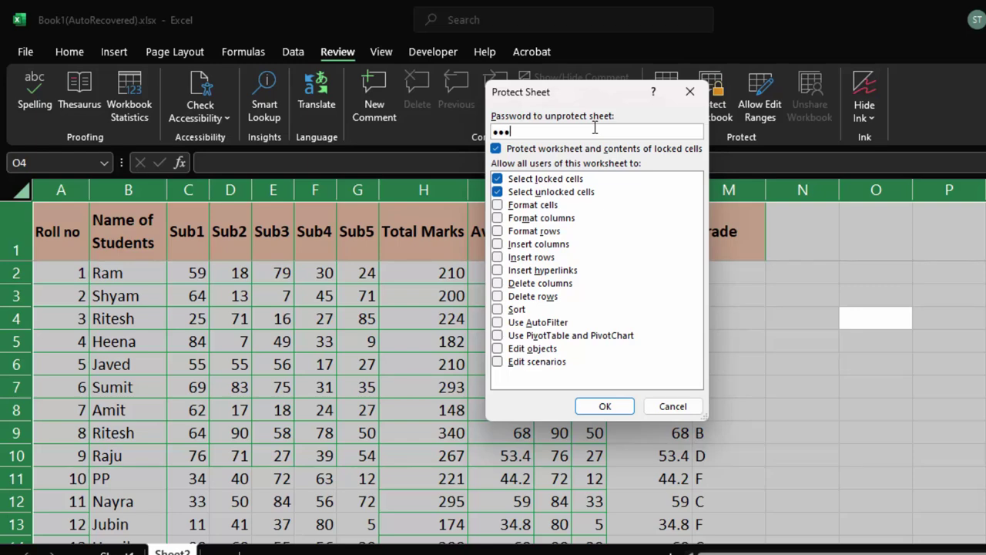
left_click(605, 406)
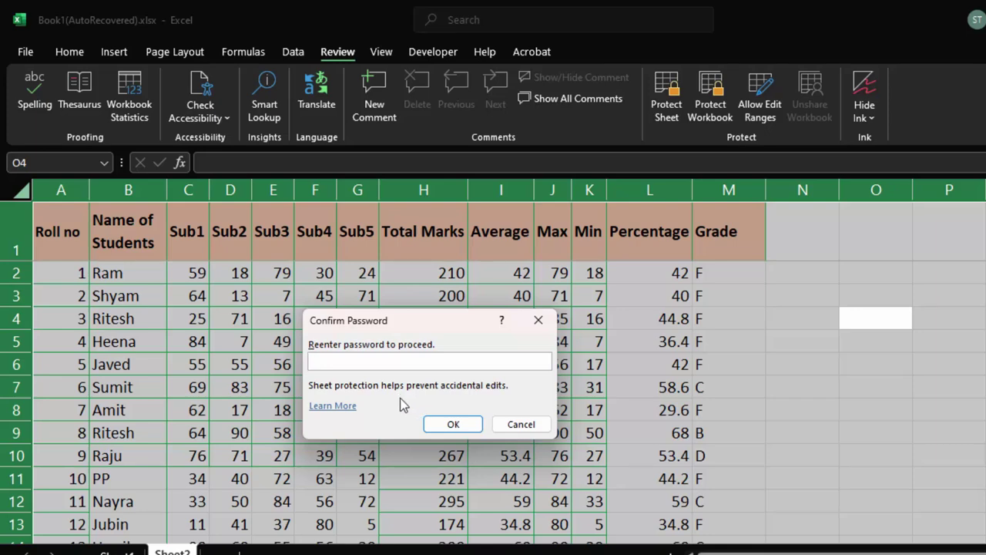
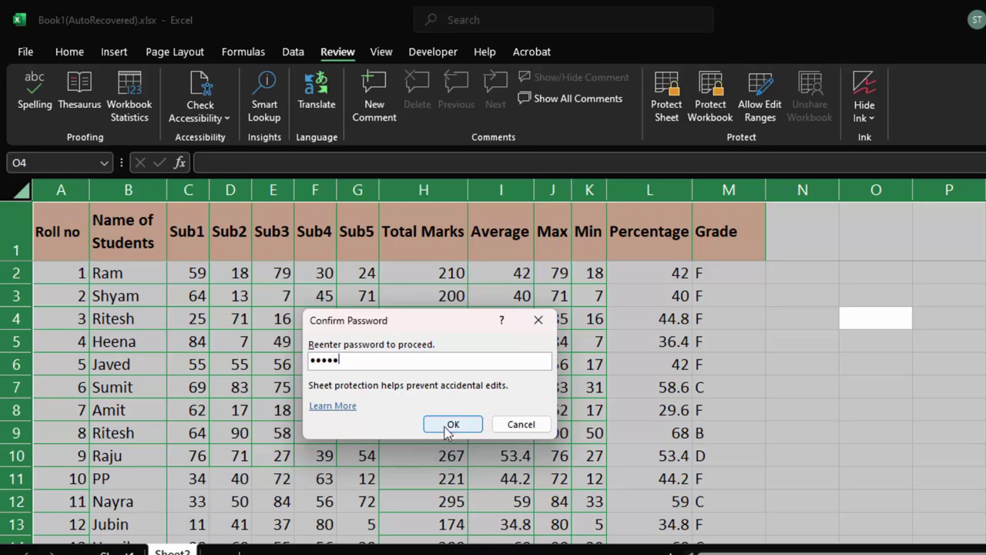
left_click(447, 426)
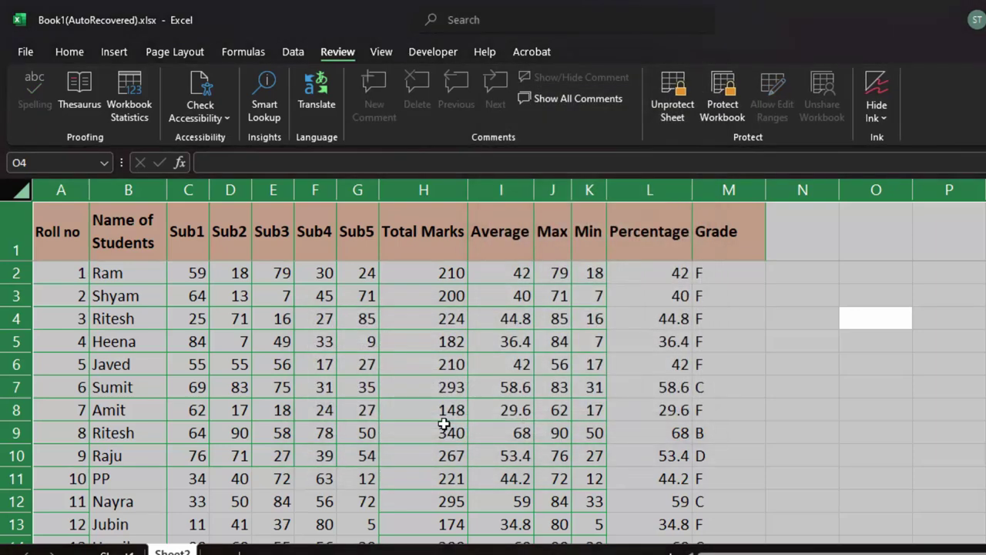
left_click(693, 383)
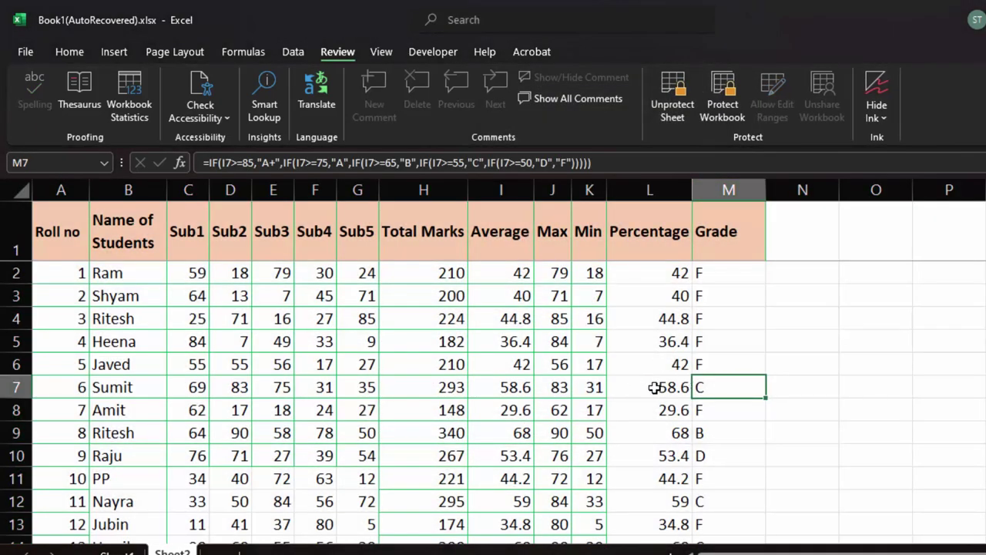
key("Delete")
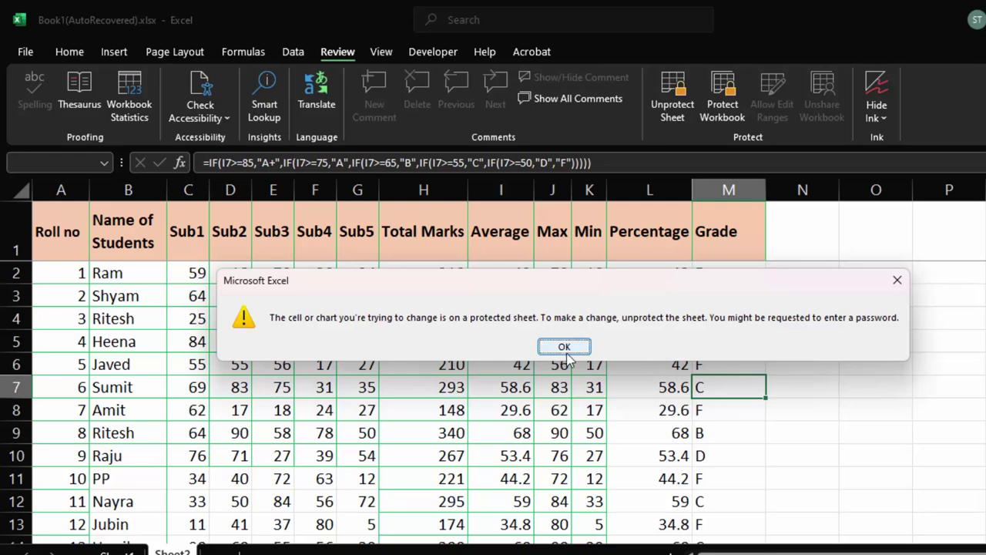
left_click(564, 347)
left_click(501, 359)
key("Delete")
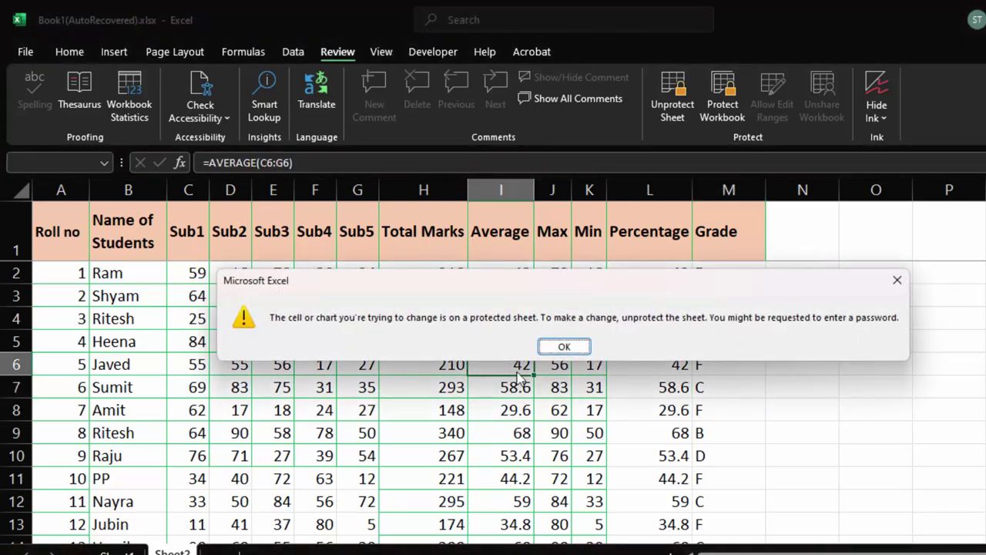
left_click(566, 348)
left_click(529, 319)
key("Delete")
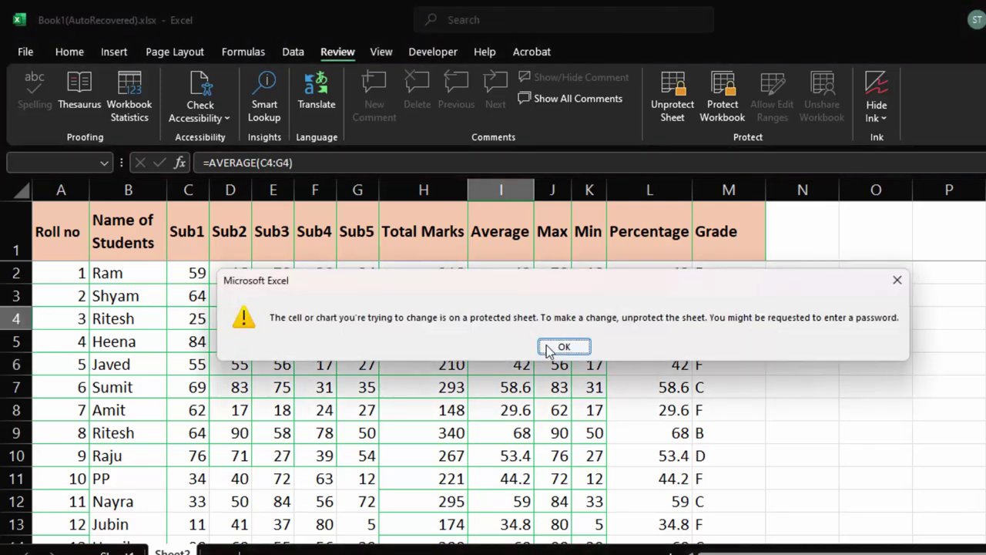
left_click(549, 350)
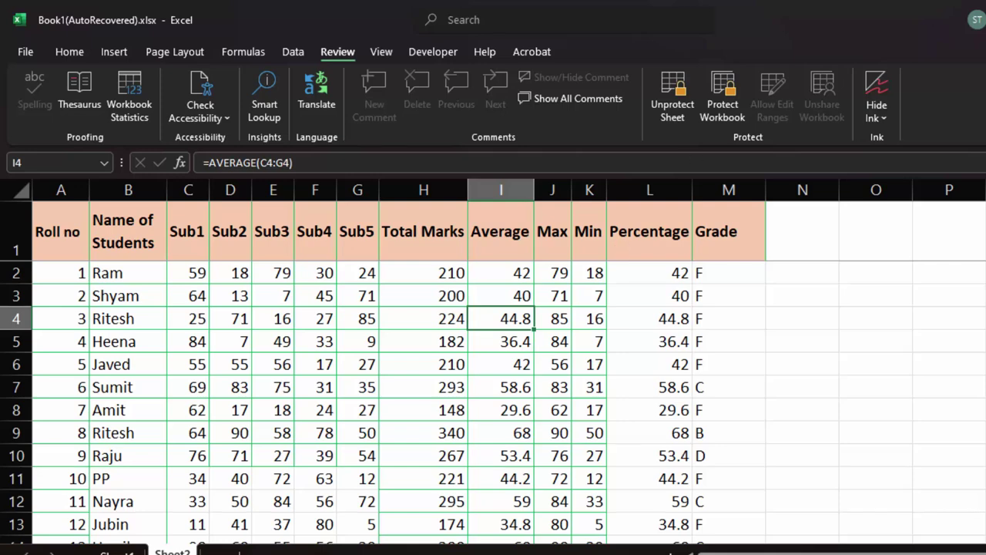
- Save and close the workbook, then reopen Book1(AutoRecovered).xlsx via Start menu search for 'exc'
left_click(985, 5)
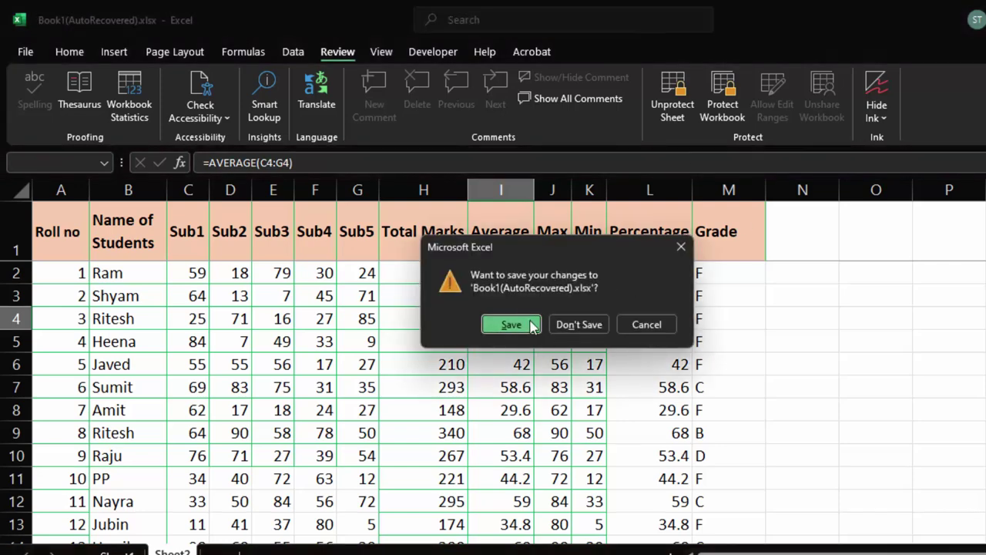
left_click(531, 325)
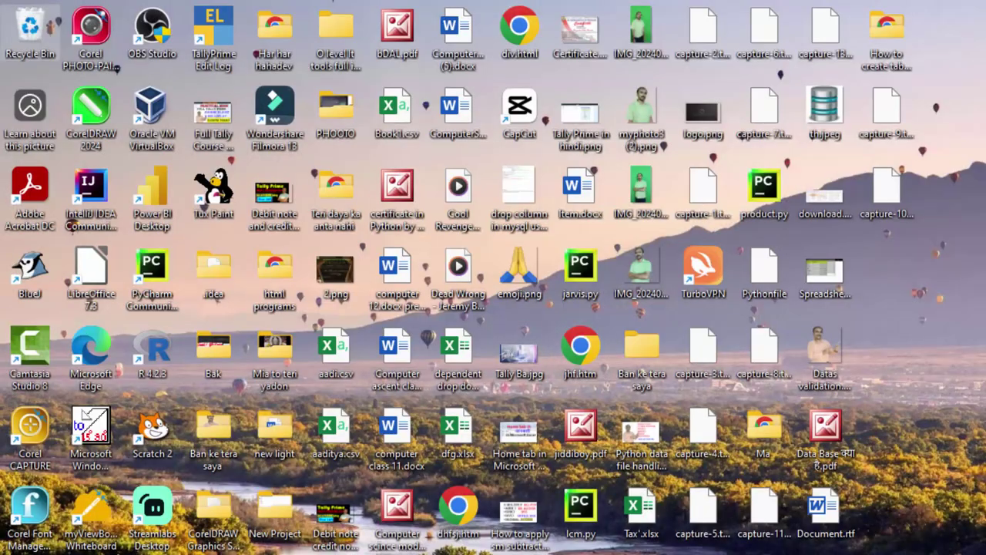
key("super")
type("ex")
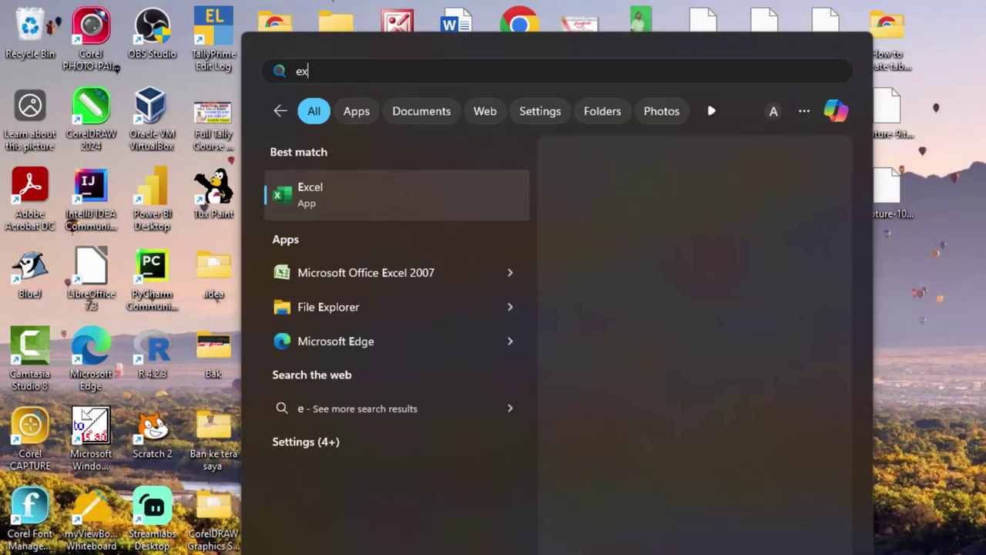
type("c")
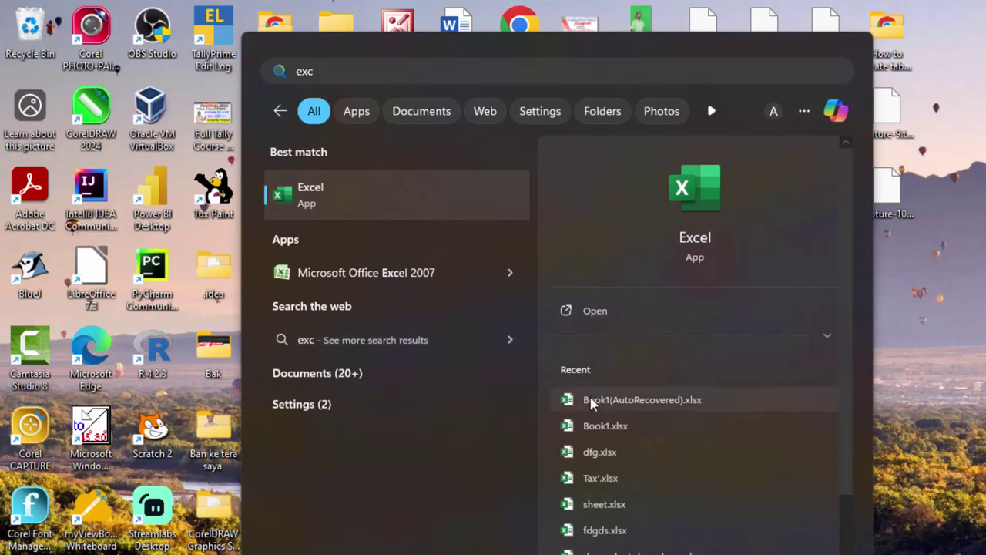
left_click(589, 398)
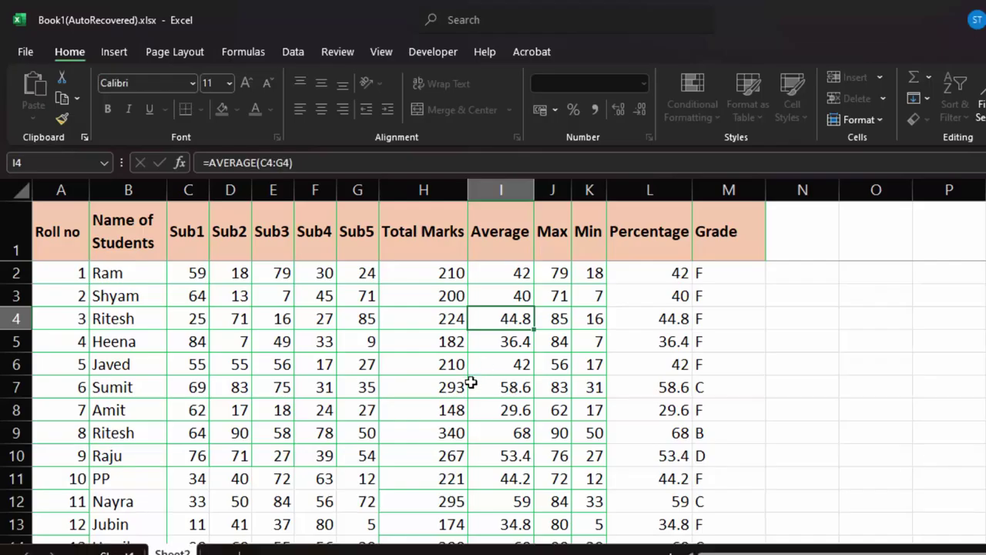
double_click(398, 300)
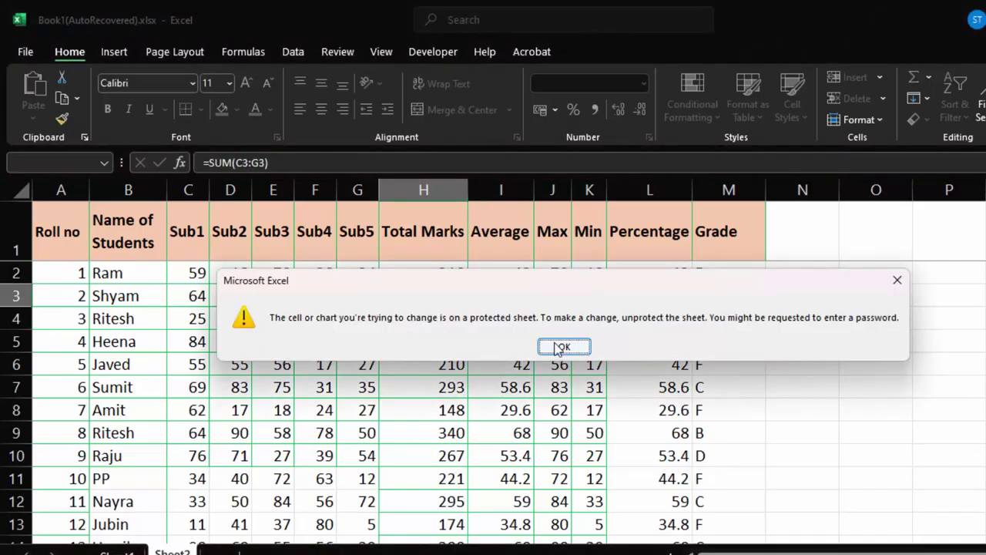
left_click(564, 346)
left_click(345, 365)
double_click(346, 364)
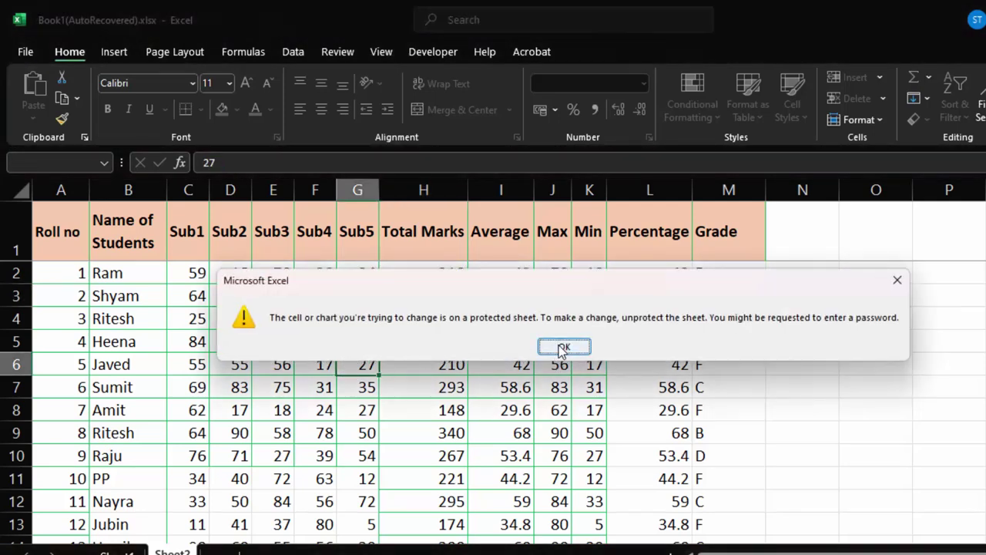
left_click(564, 346)
left_click(669, 397)
double_click(668, 398)
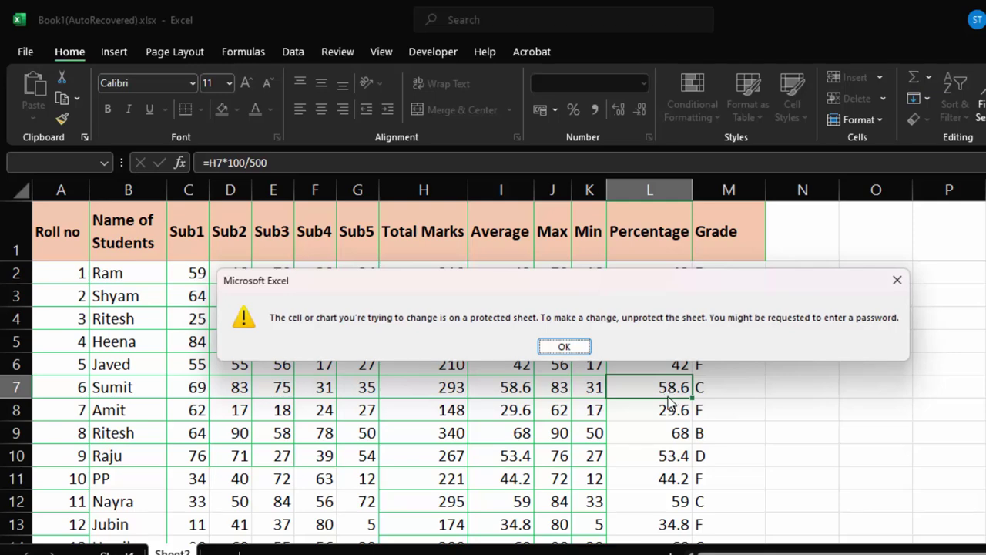
left_click(563, 346)
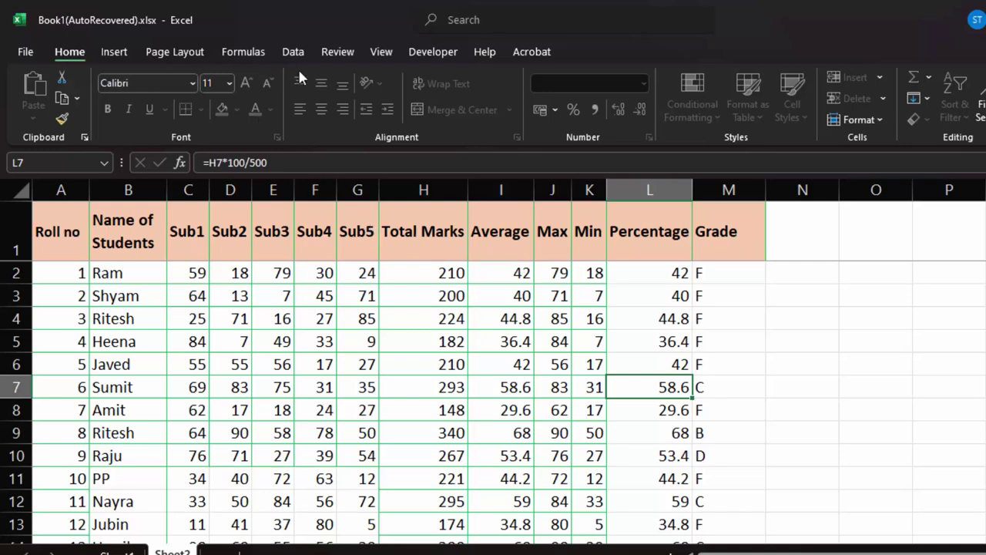
- Unprotect the marks sheet from the Review tab using its password, then select Grade cell M2
left_click(339, 54)
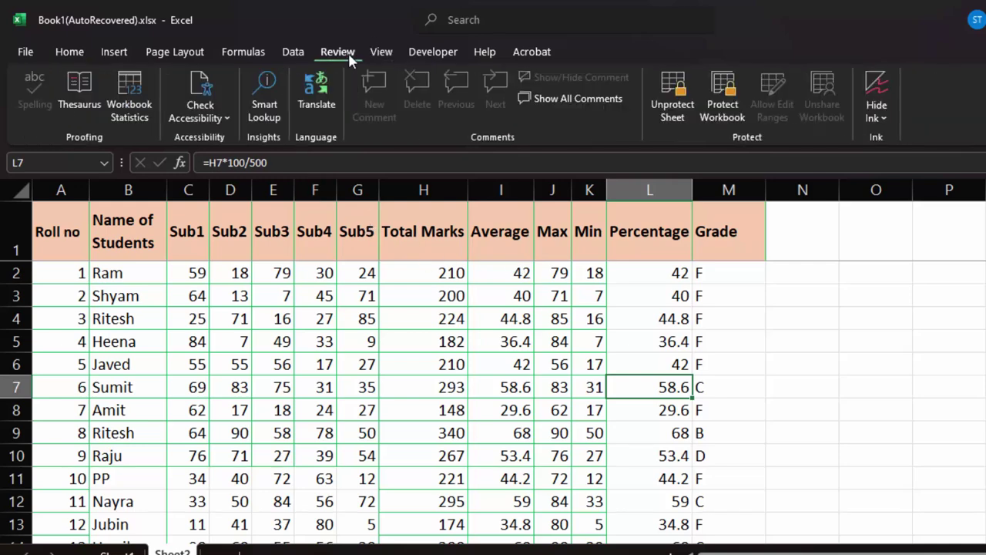
left_click(686, 99)
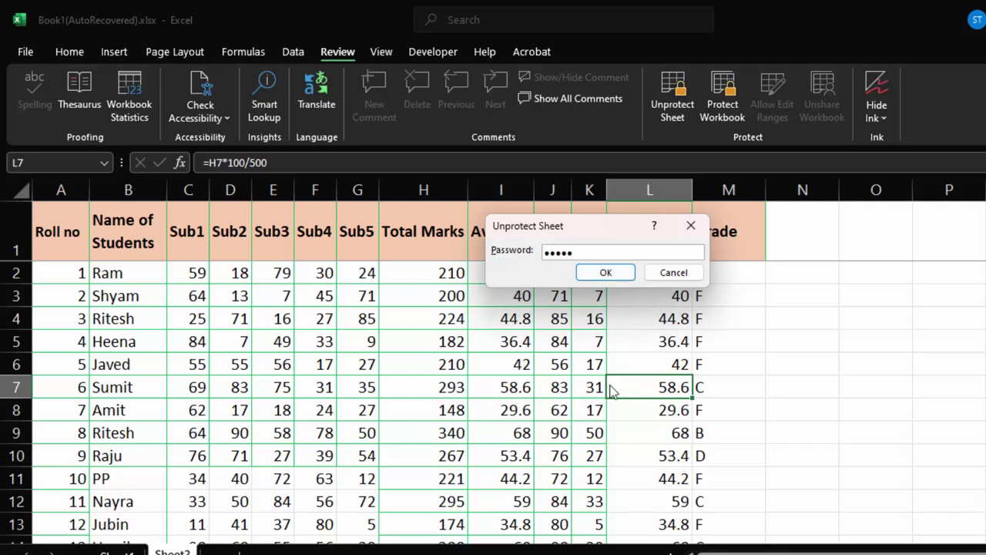
key("Return")
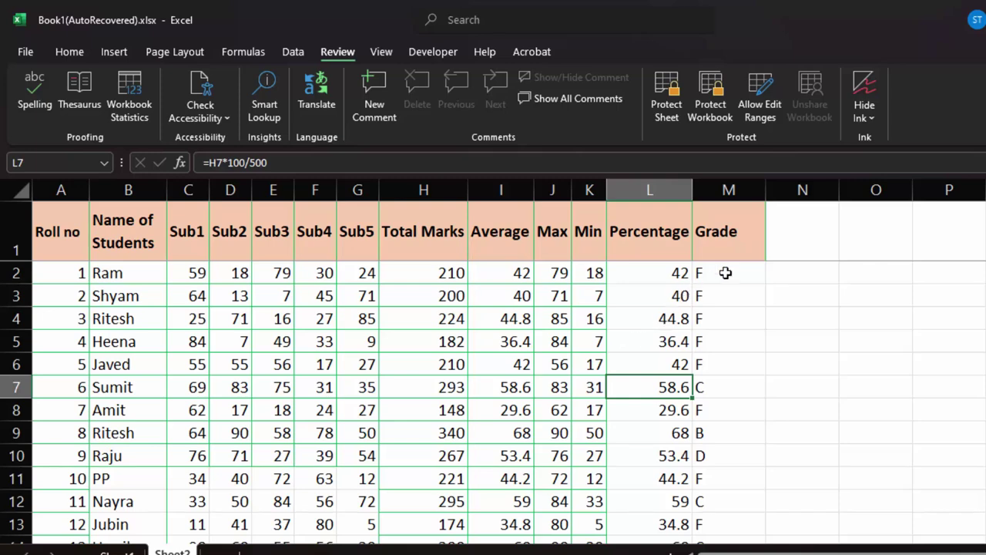
left_click(726, 273)
- Restore the nested IF grade formula in M2 after an accidental deletion
key("BackSpace")
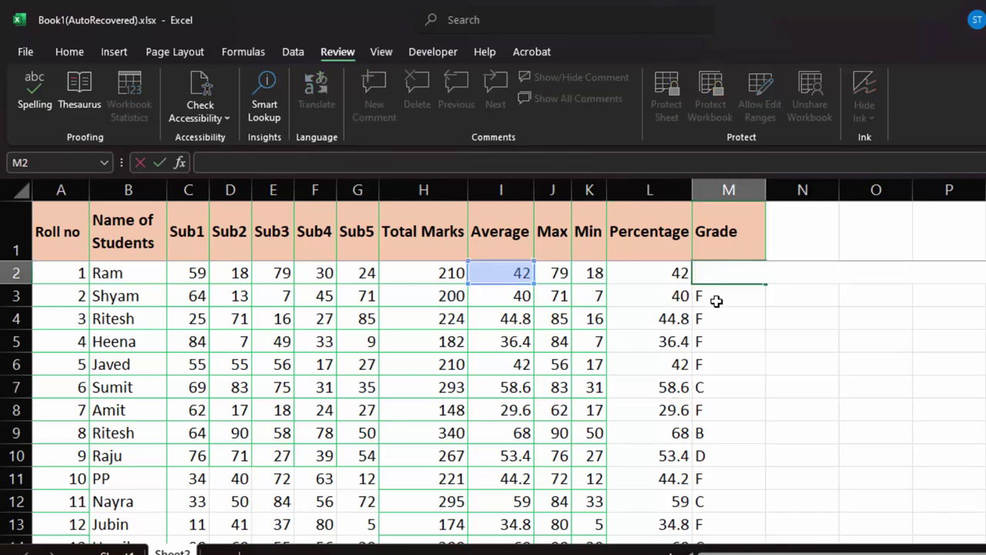
key("ctrl+z")
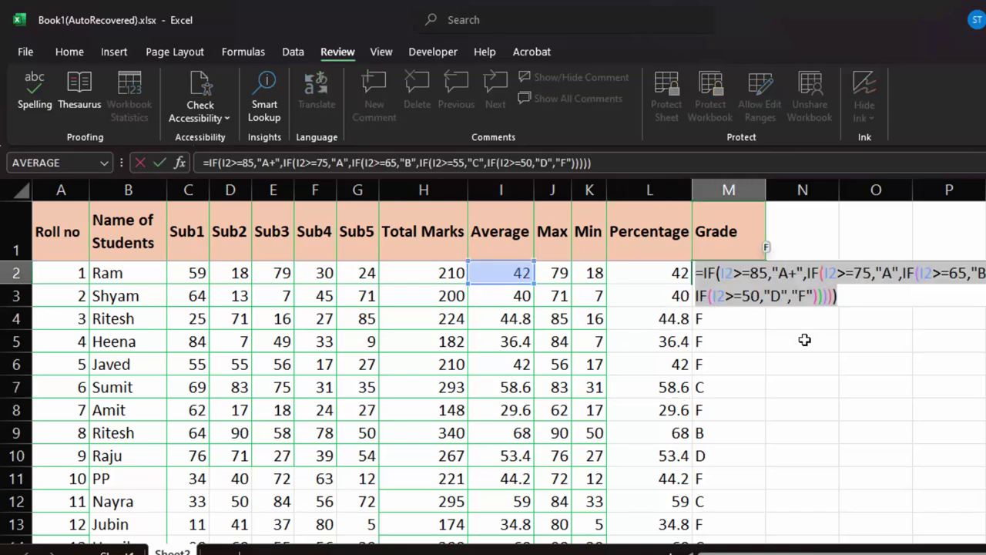
key("Return")
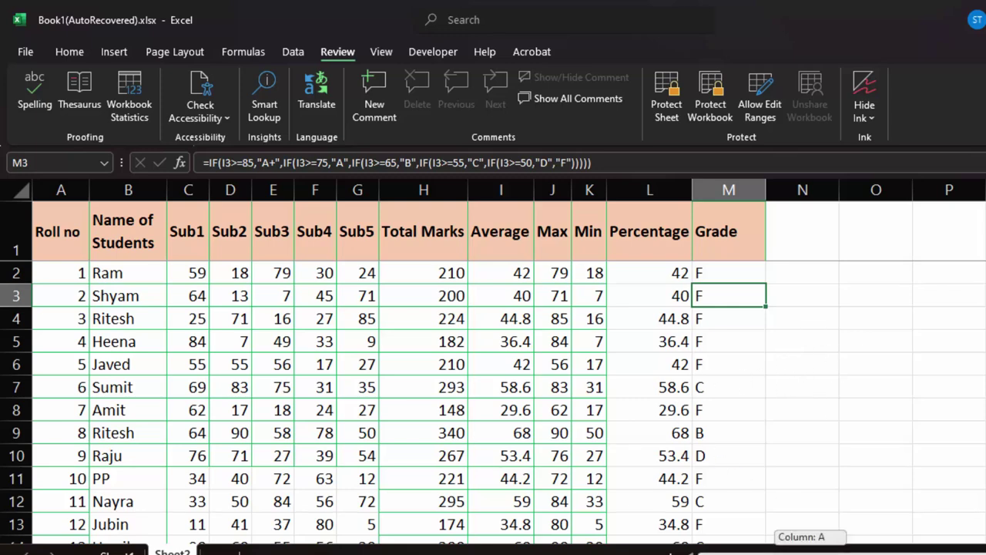
- Change the first student's Sub2 mark in D2 to 98 and Sub4 mark in F2 to 90
double_click(241, 274)
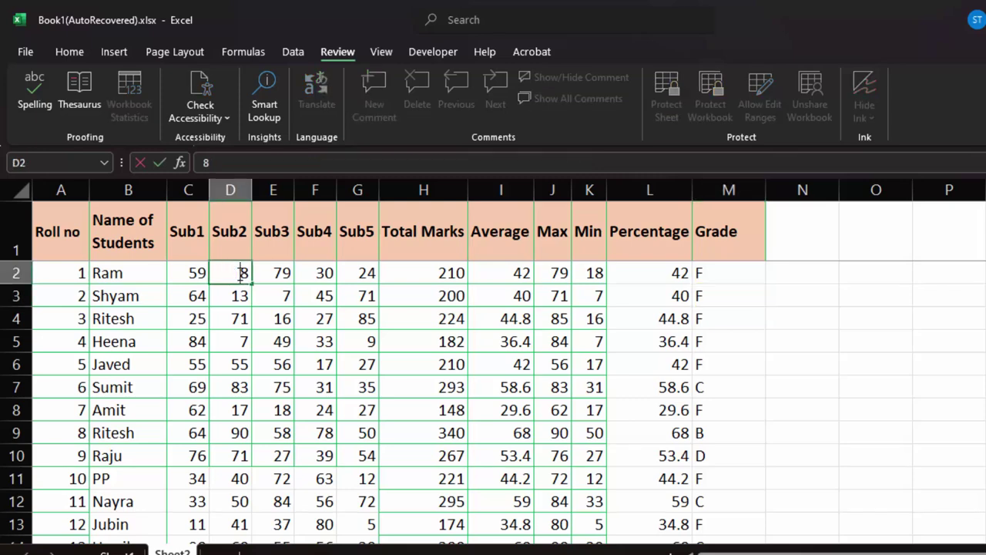
type("98")
left_click(386, 323)
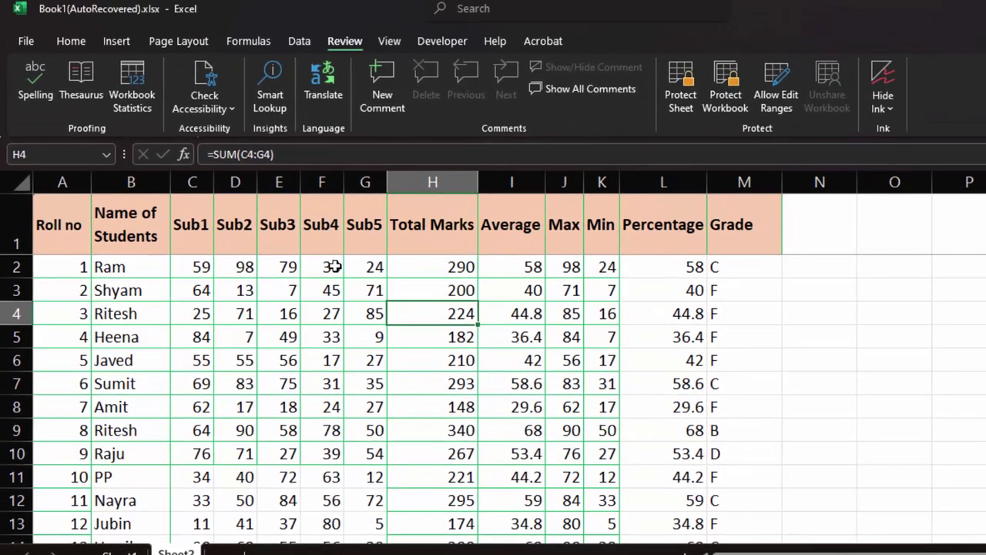
left_click(335, 267)
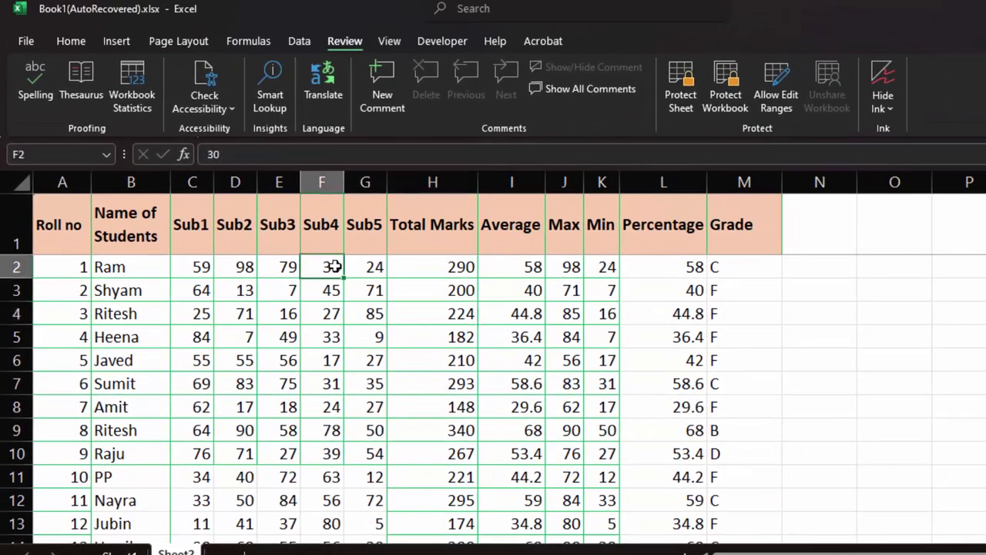
double_click(335, 267)
key("BackSpace")
type("9")
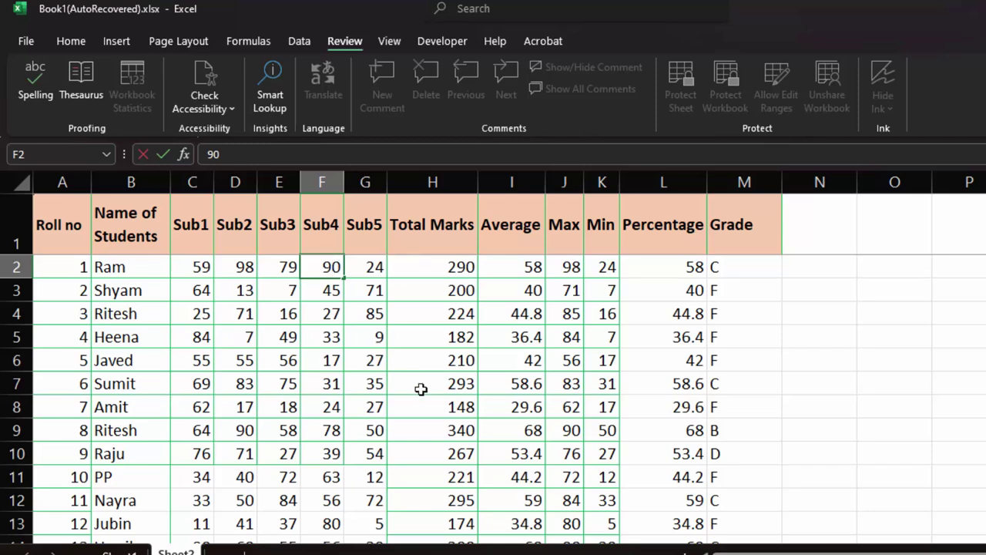
key("Tab")
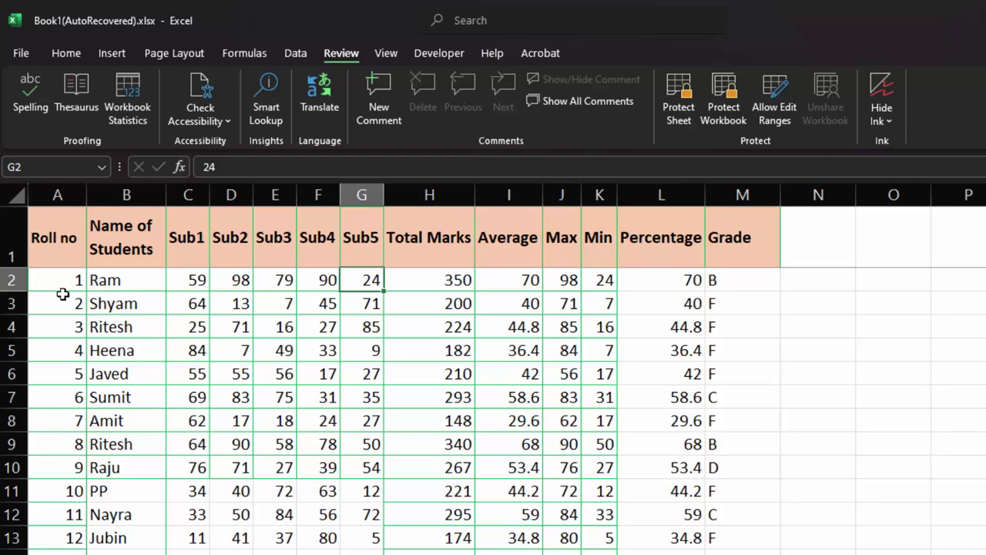
- Open the Save As dialog for the Desktop and bring up Tools > General Options
left_click(22, 56)
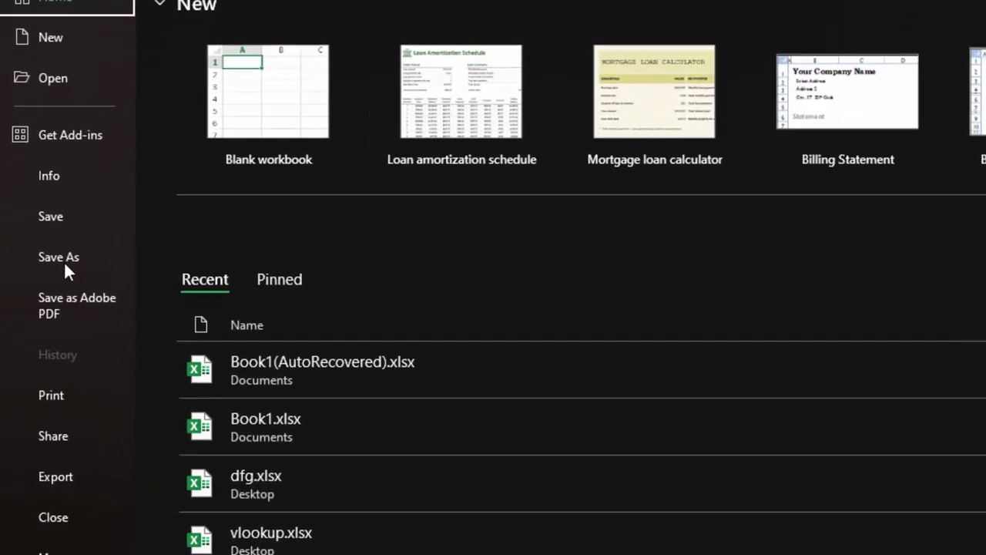
left_click(71, 241)
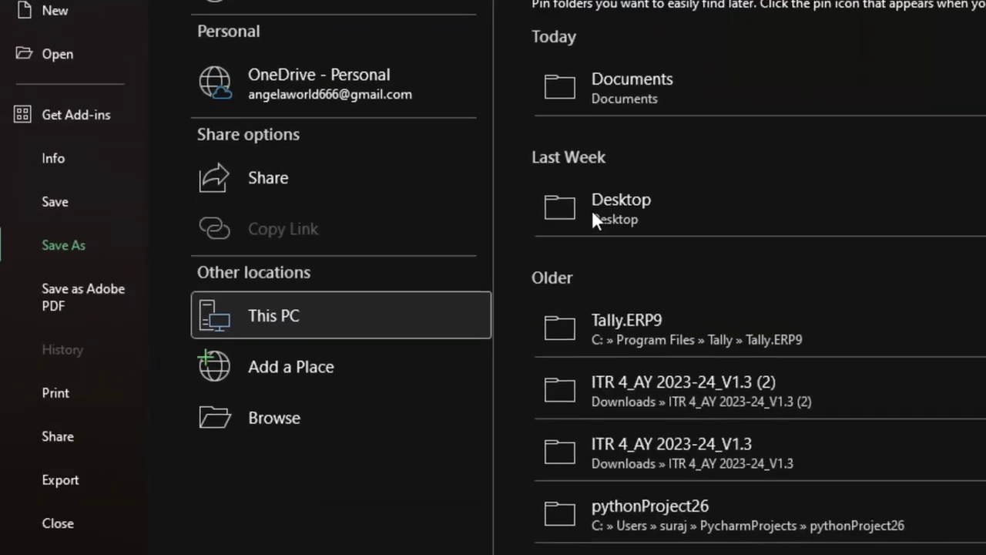
left_click(592, 210)
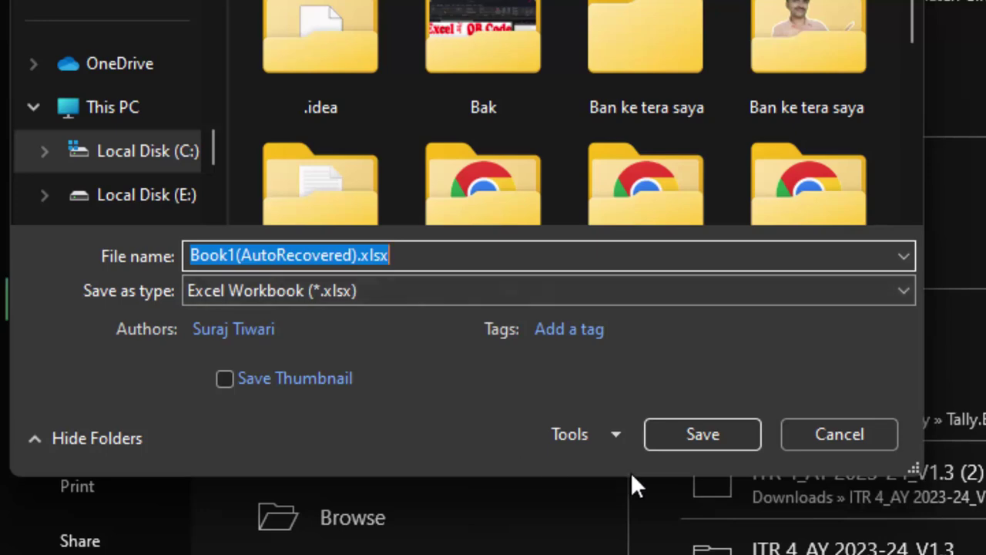
left_click(613, 431)
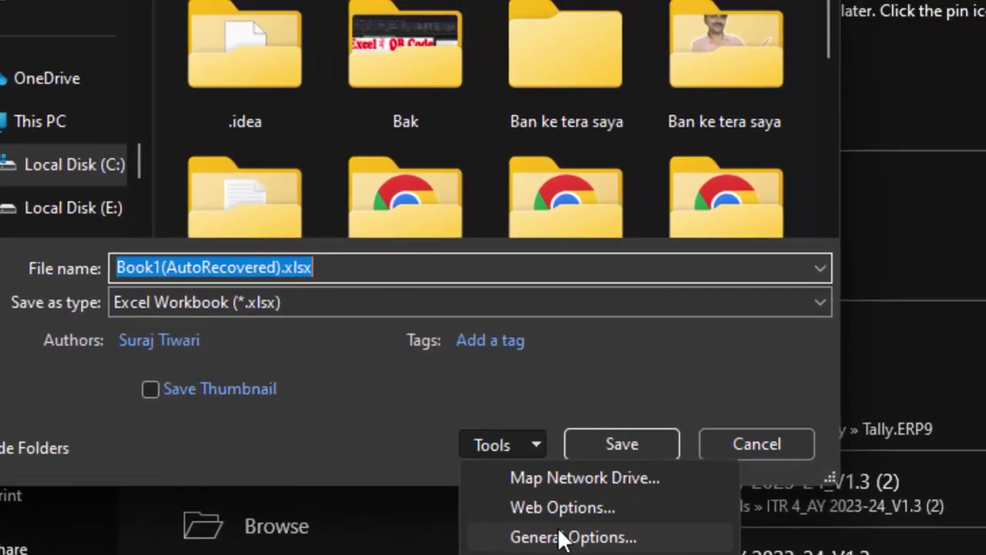
left_click(621, 510)
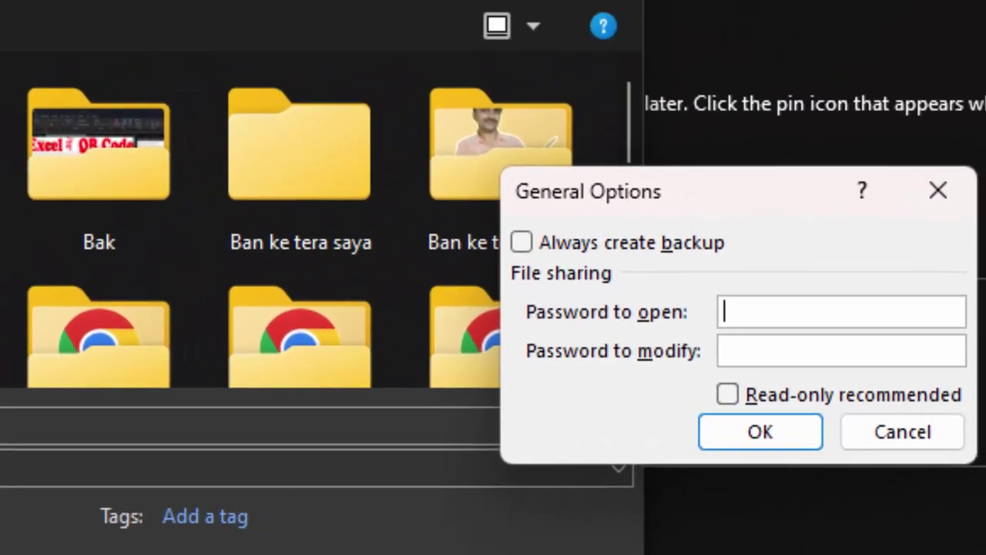
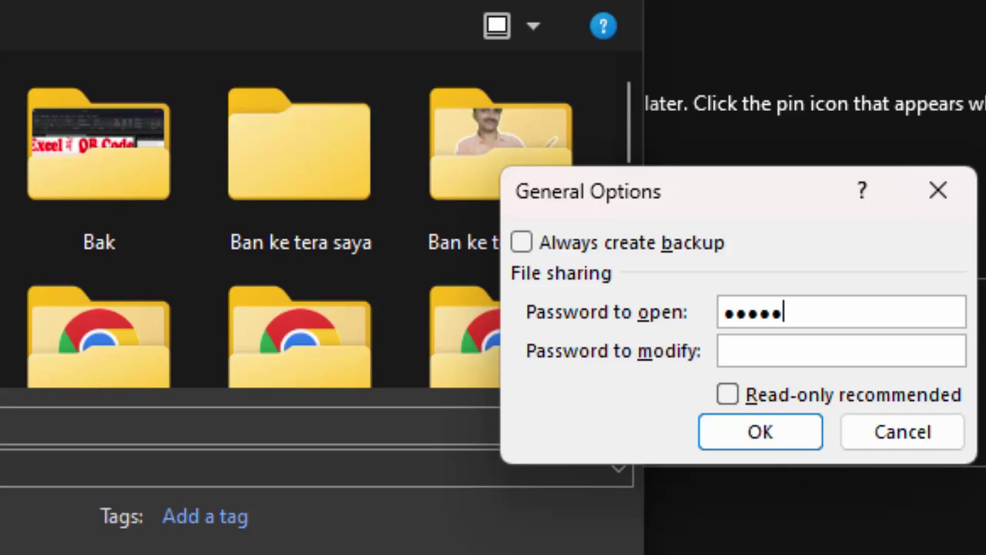
- Enter separate open and modify passwords, confirm both, and save the workbook
left_click(725, 351)
key("Return")
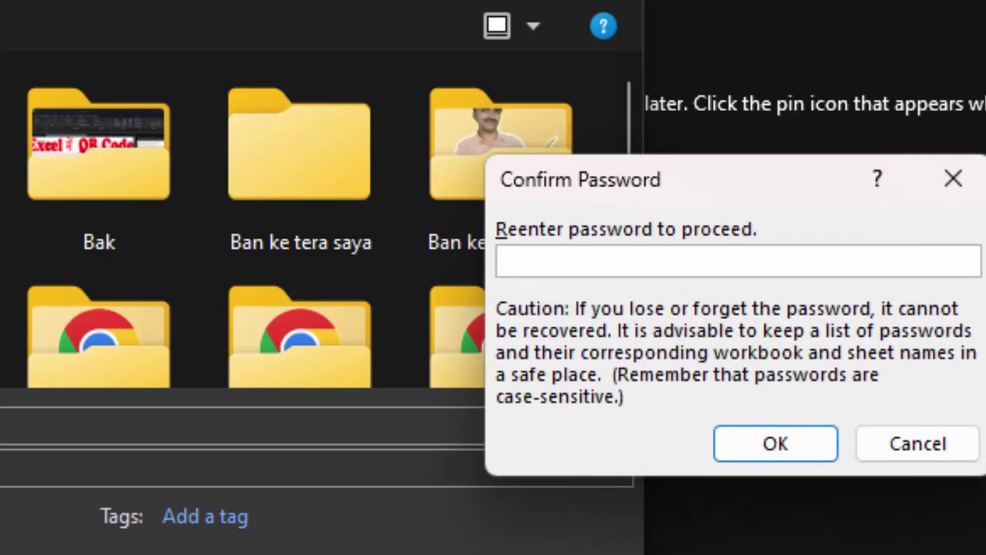
key("Return")
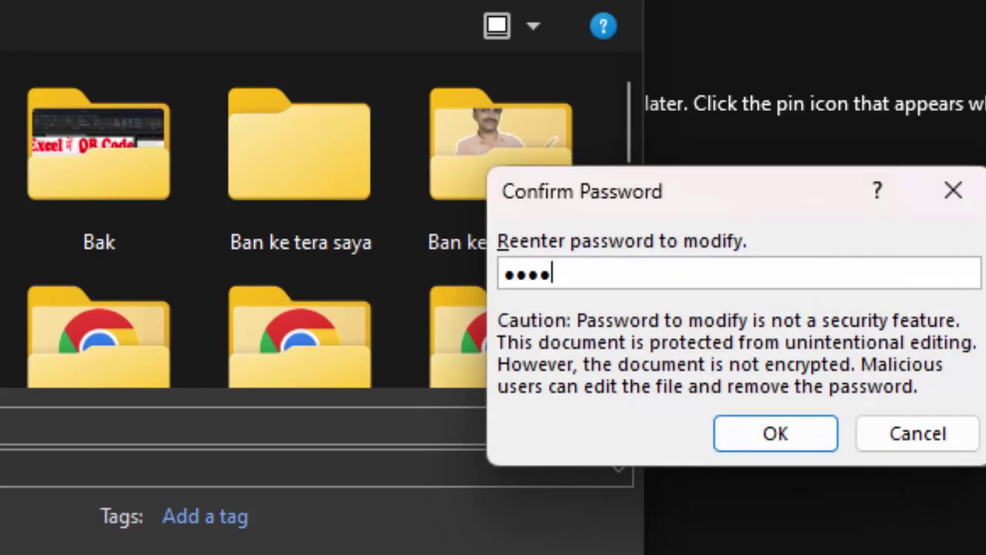
key("Return")
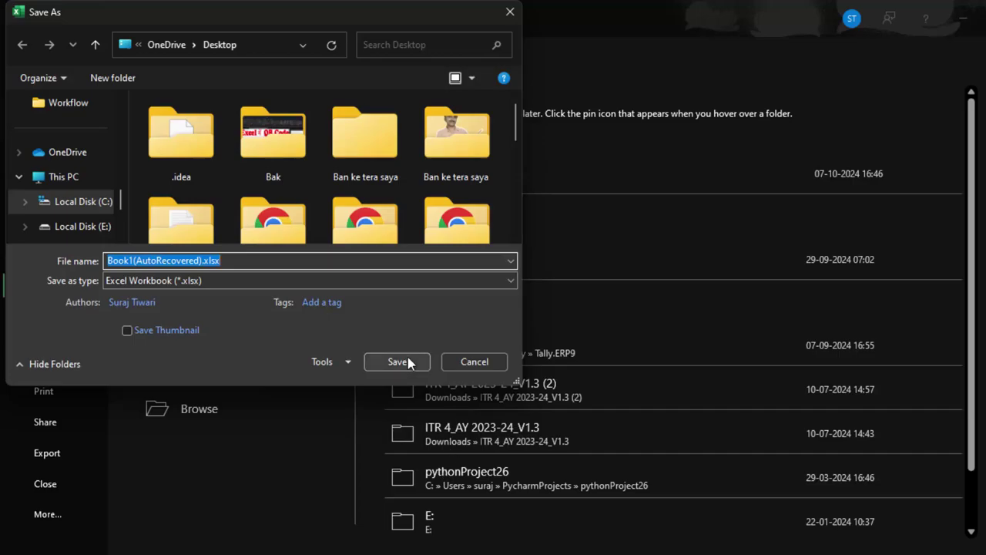
left_click(406, 357)
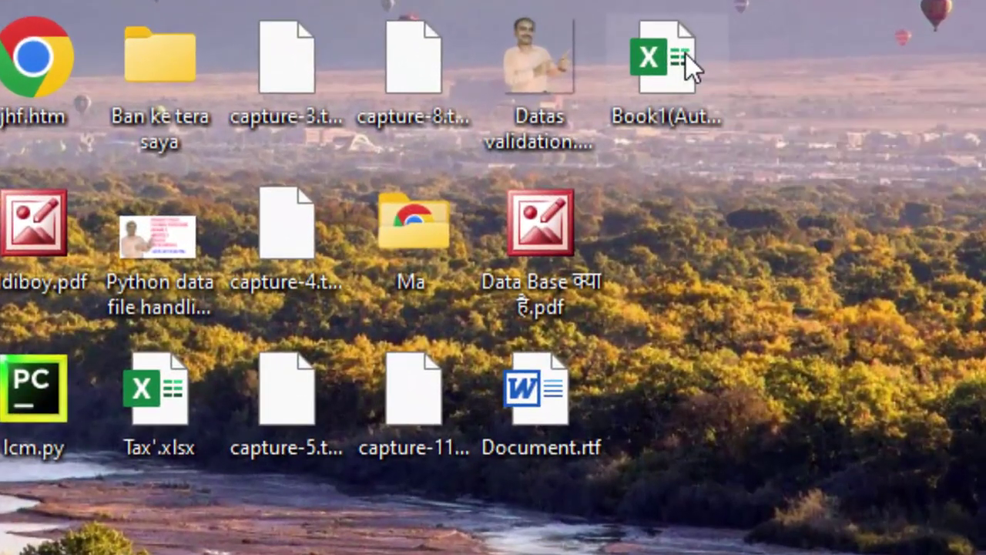
- Reopen Book1(AutoRecovered).xlsx from the desktop to check that it asks for a password
double_click(685, 54)
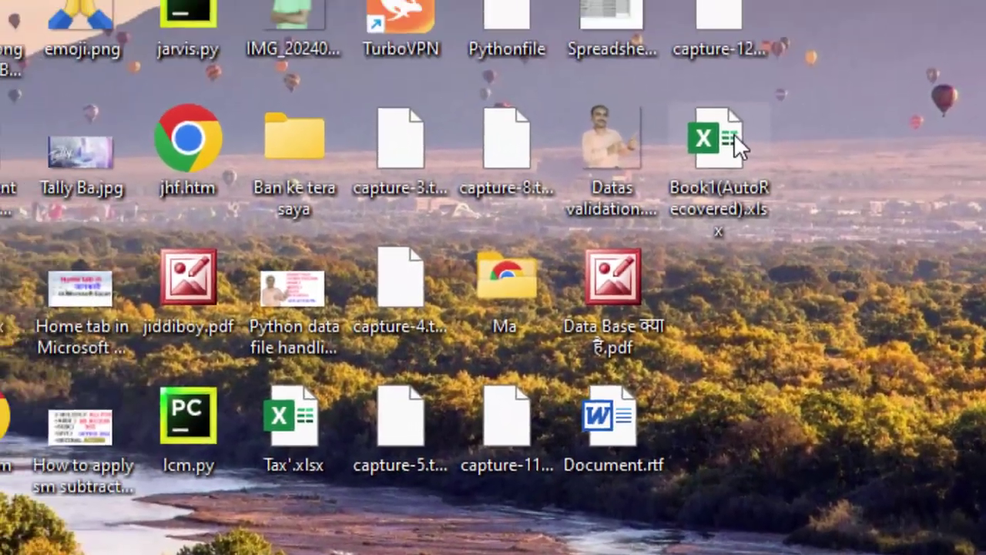